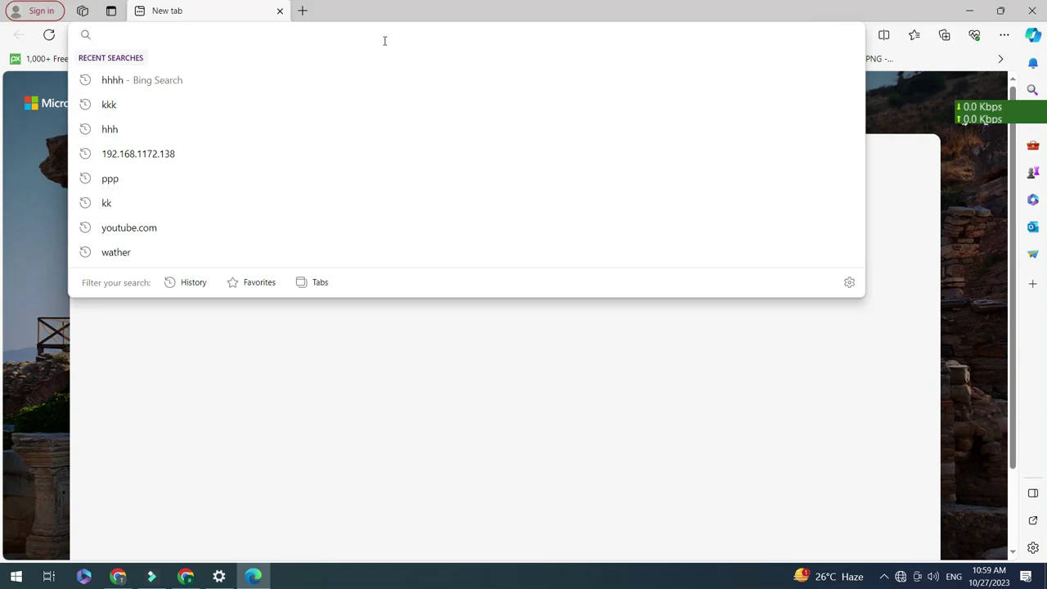
Open the router's administration page at 192.168.1.1
text(192)
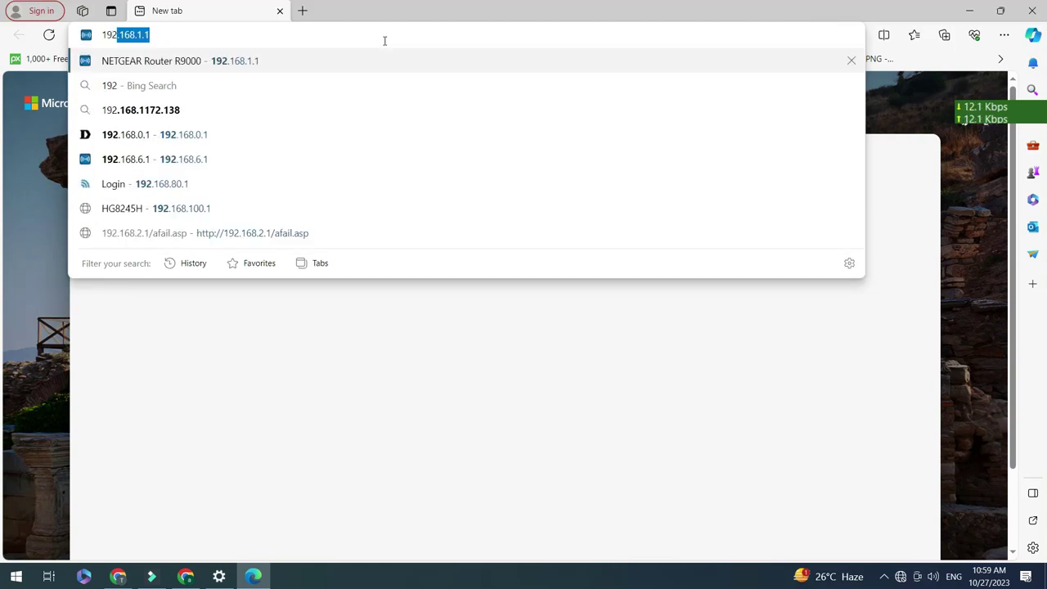
text(.168.1.1)
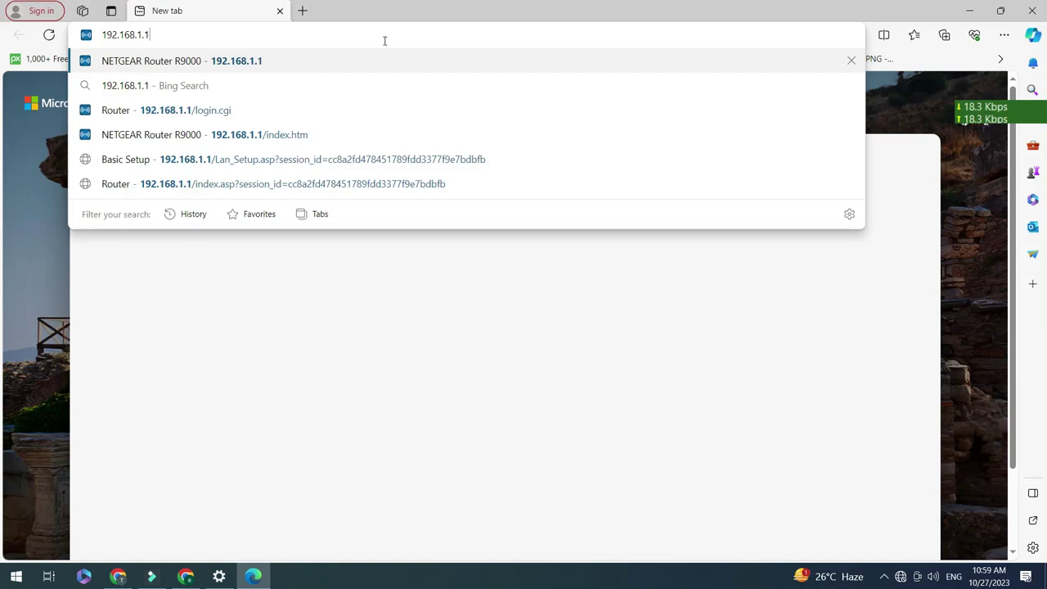
key(Return)
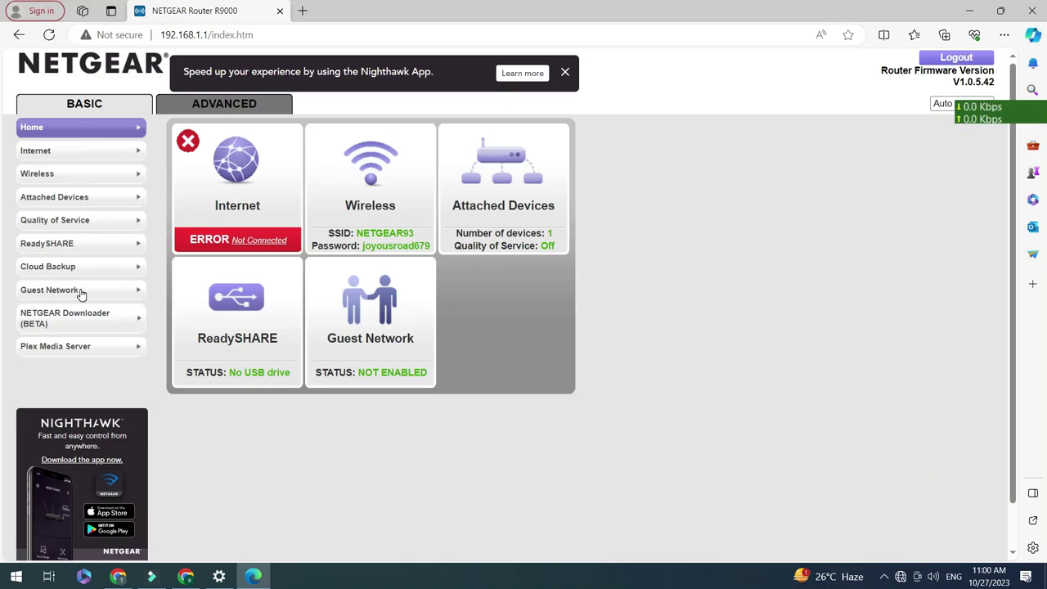
Open the router's advanced overview and review the router, internet port, wireless and guest network status
click(223, 104)
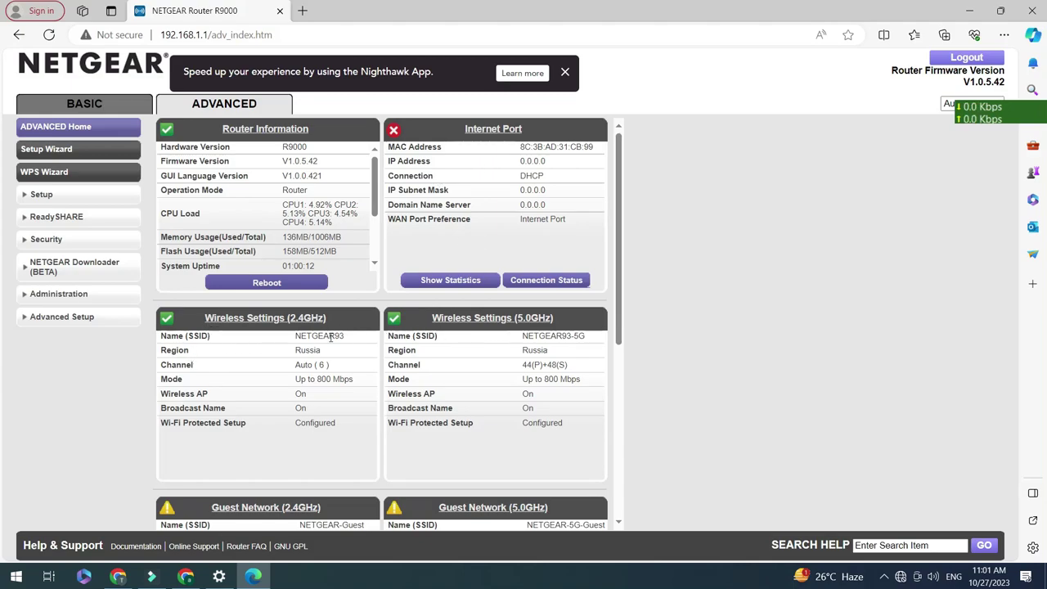
scroll(347, 357, down, 3)
scroll(352, 355, up, 1)
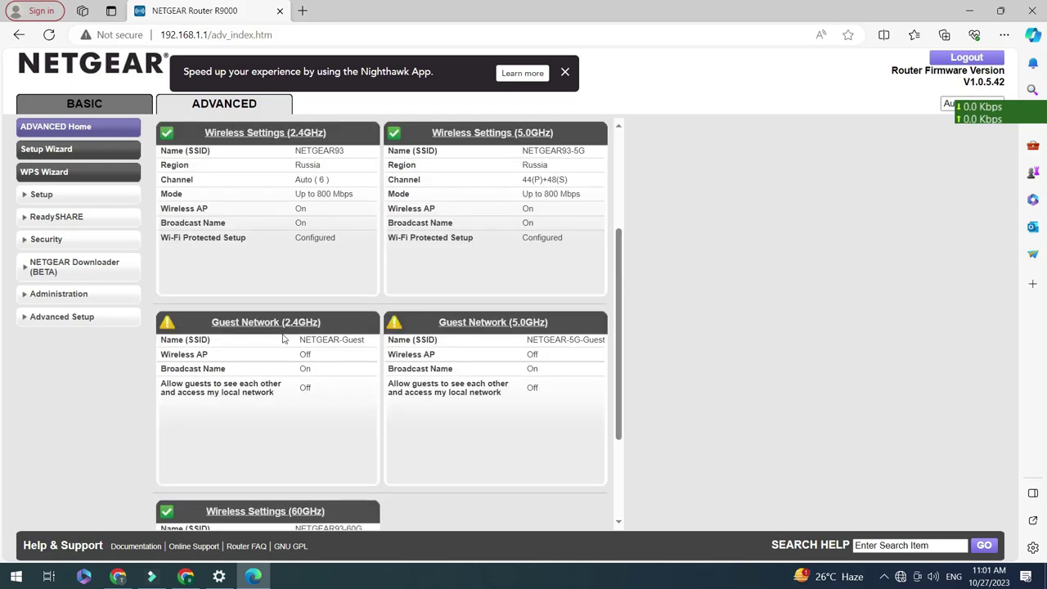
scroll(336, 338, down, 2)
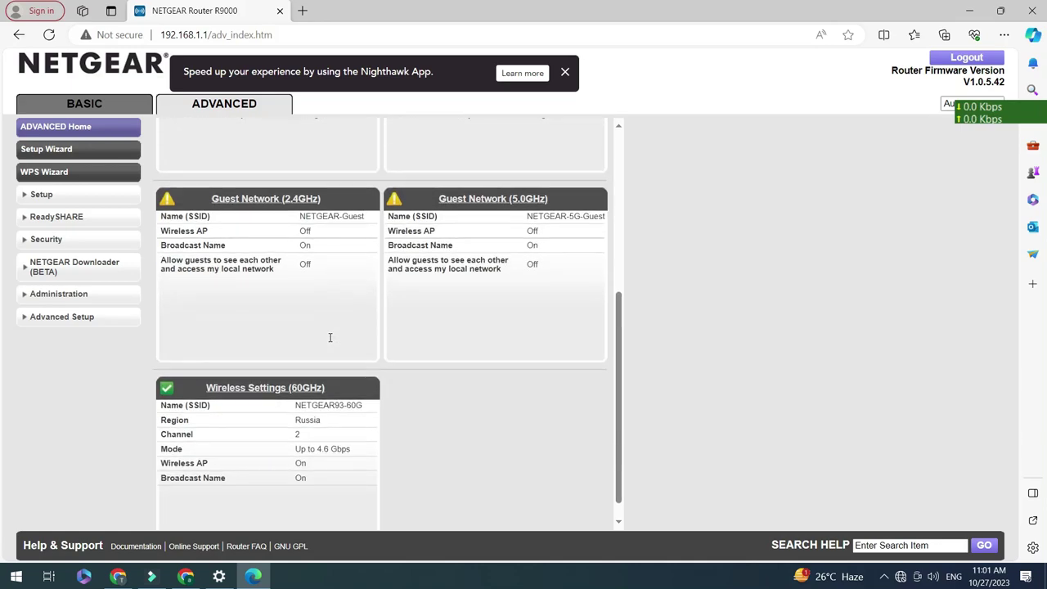
scroll(449, 355, up, 5)
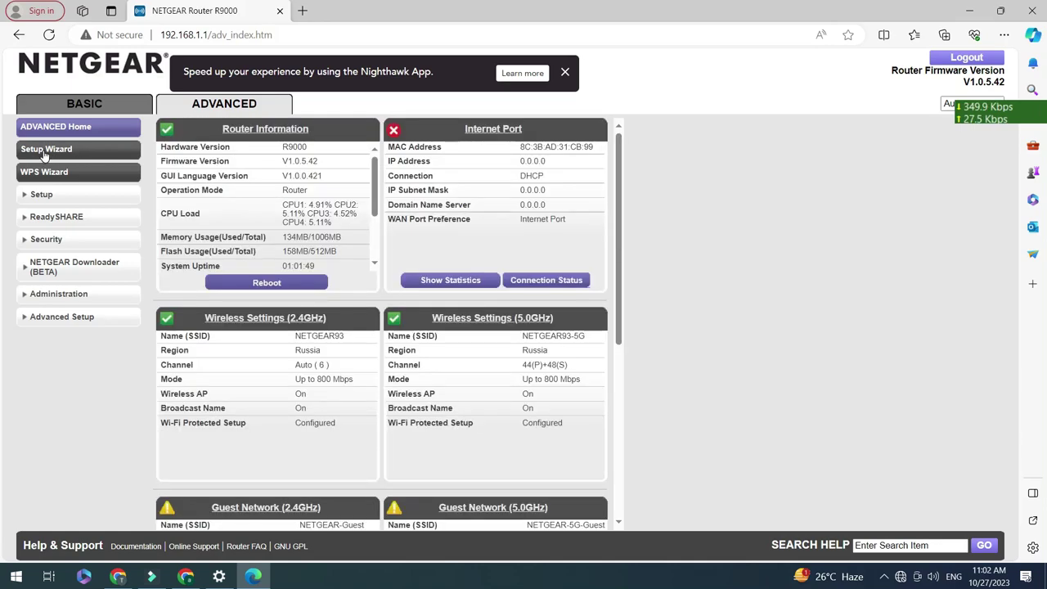
Start the Setup Wizard and choose to configure the router manually
click(46, 151)
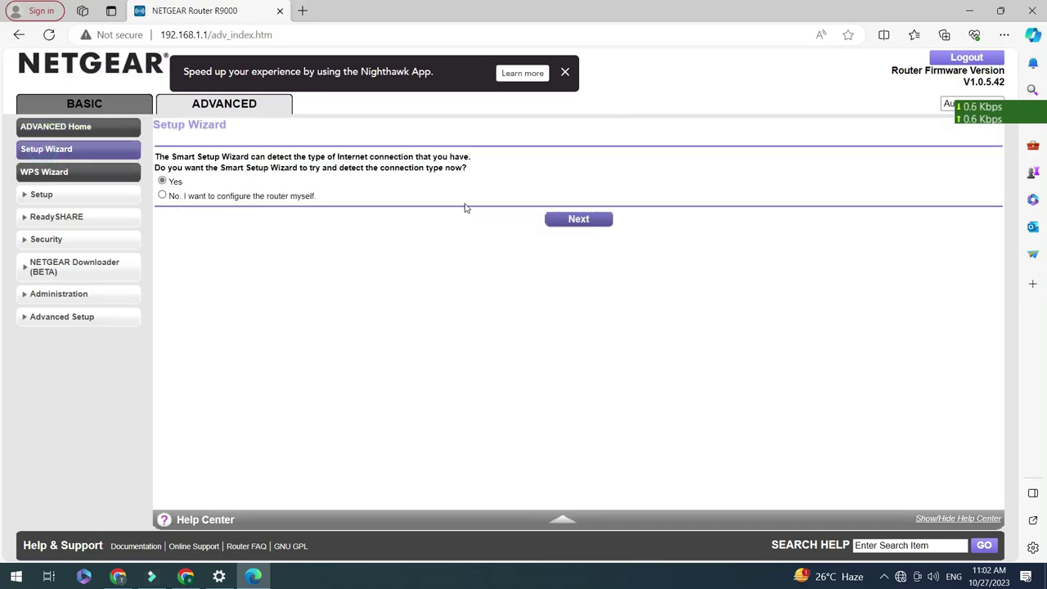
click(172, 201)
click(580, 223)
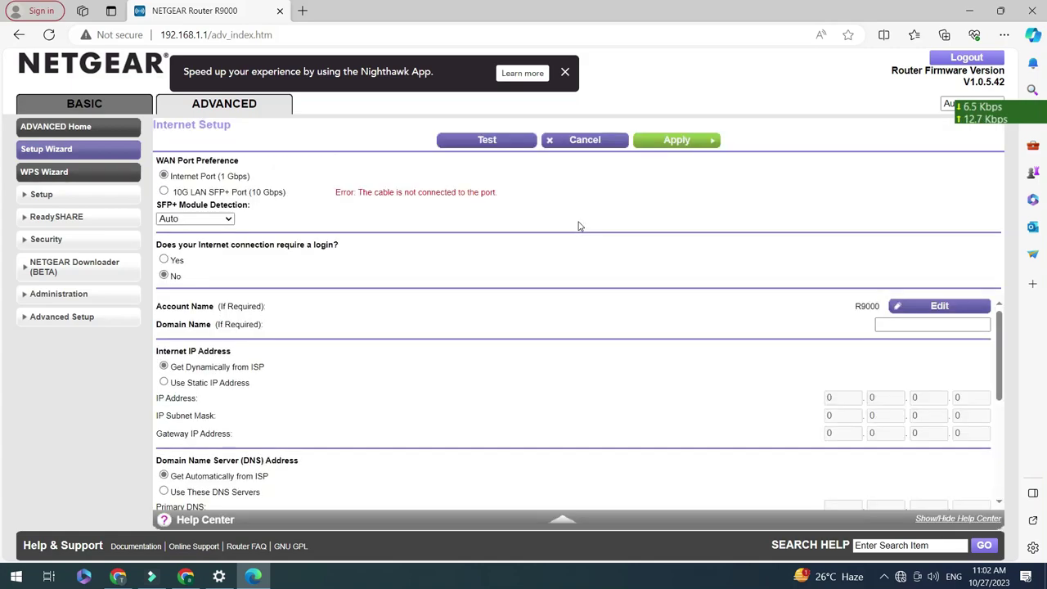
Keep Internet Port (1 Gbps) as the WAN port, set the connection to require a login, and choose PPPoE as the service provider
click(195, 191)
click(167, 177)
click(165, 260)
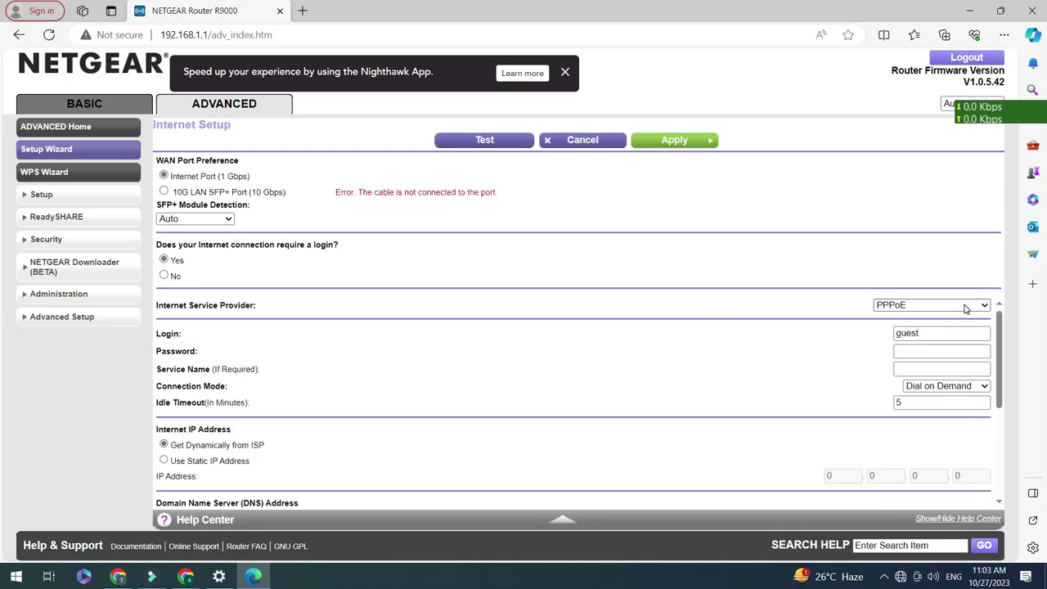
click(966, 308)
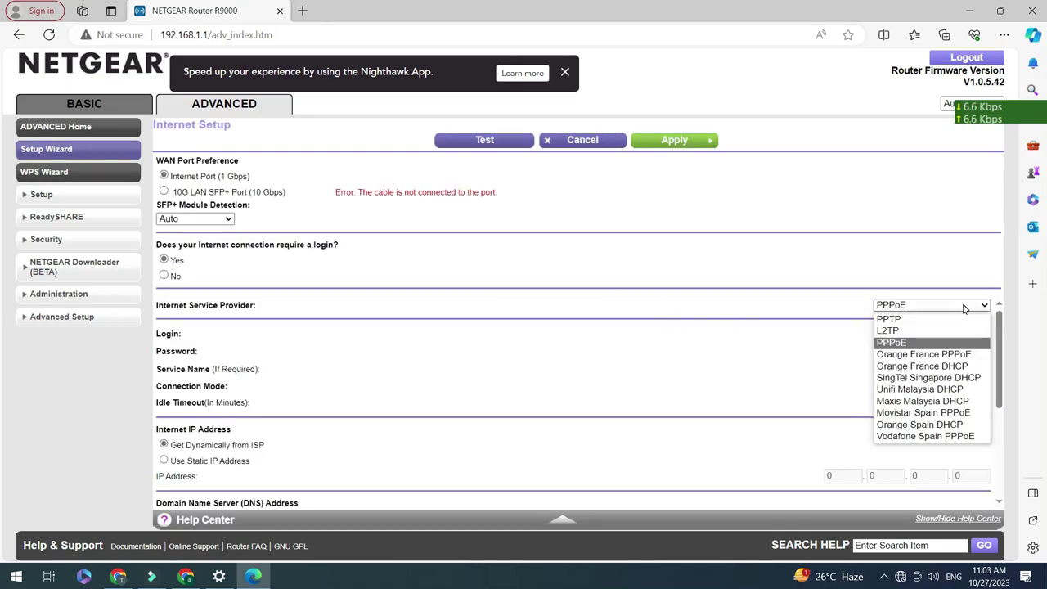
click(893, 342)
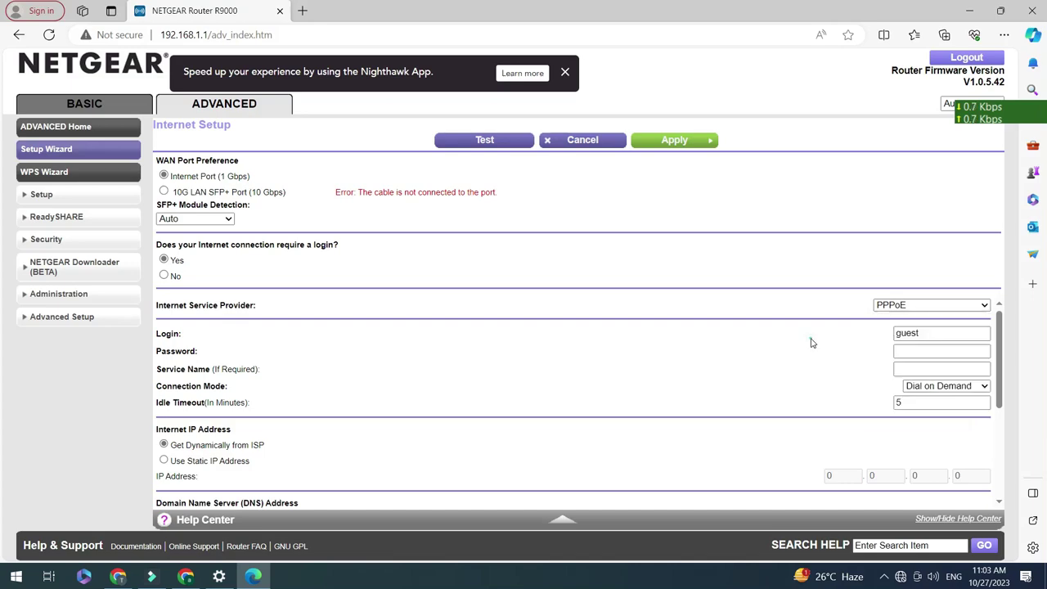
Examine the PPPoE login, password and service name fields and the DNS, MAC address and VLAN options
key(Tab)
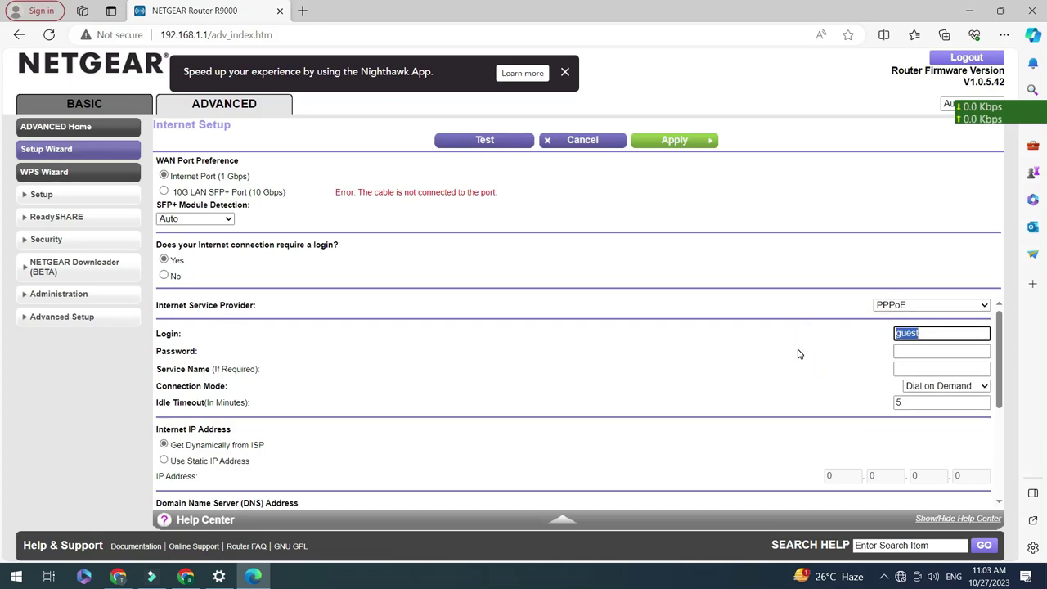
key(Tab)
key(Tab)
scroll(289, 388, down, 3)
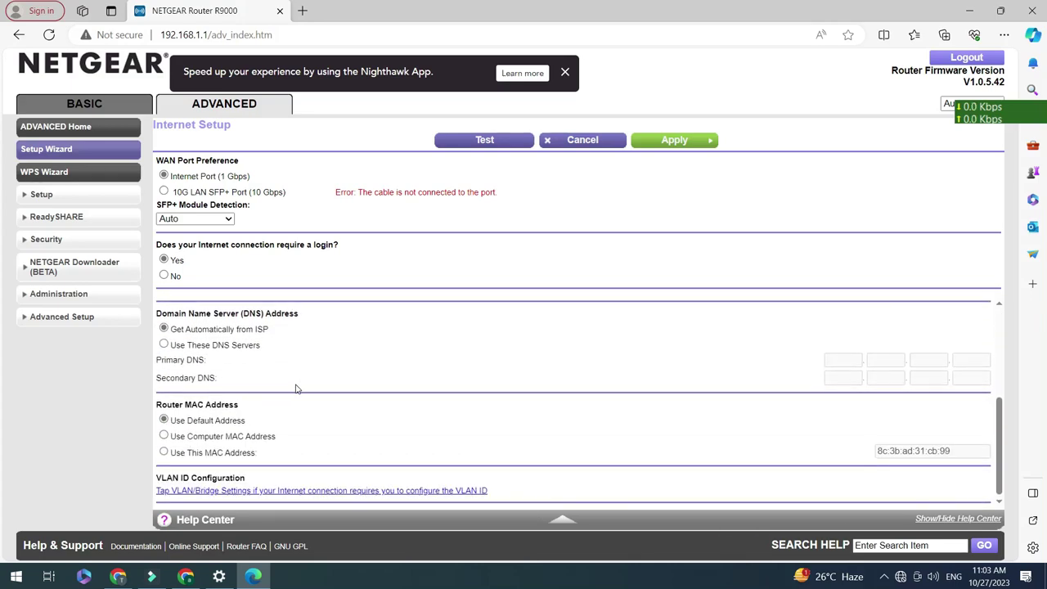
scroll(291, 388, up, 3)
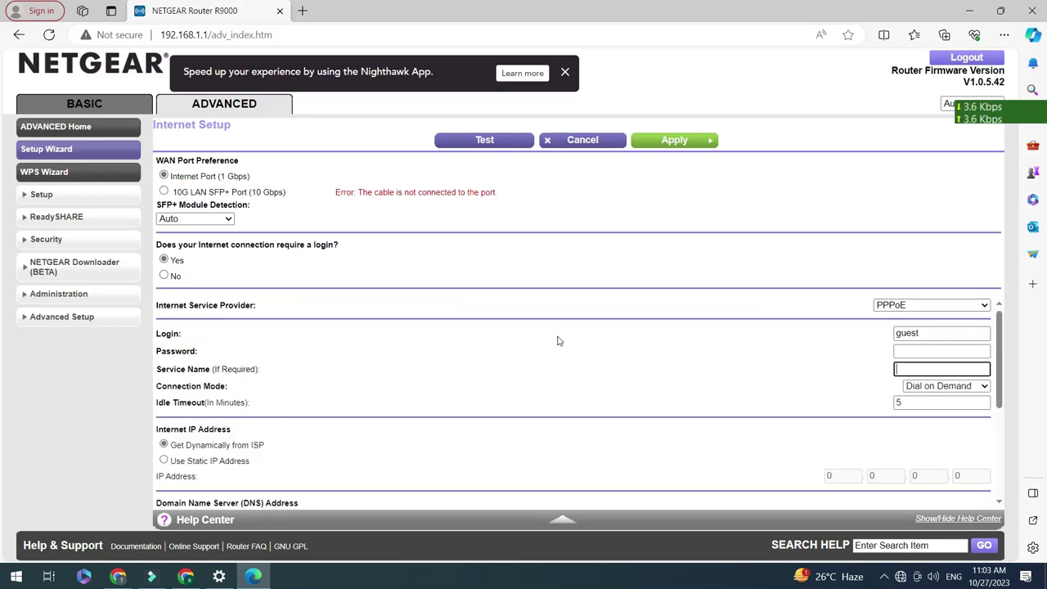
Start adding a WPS client with the Push Button method, and cancel the connection attempt
click(41, 194)
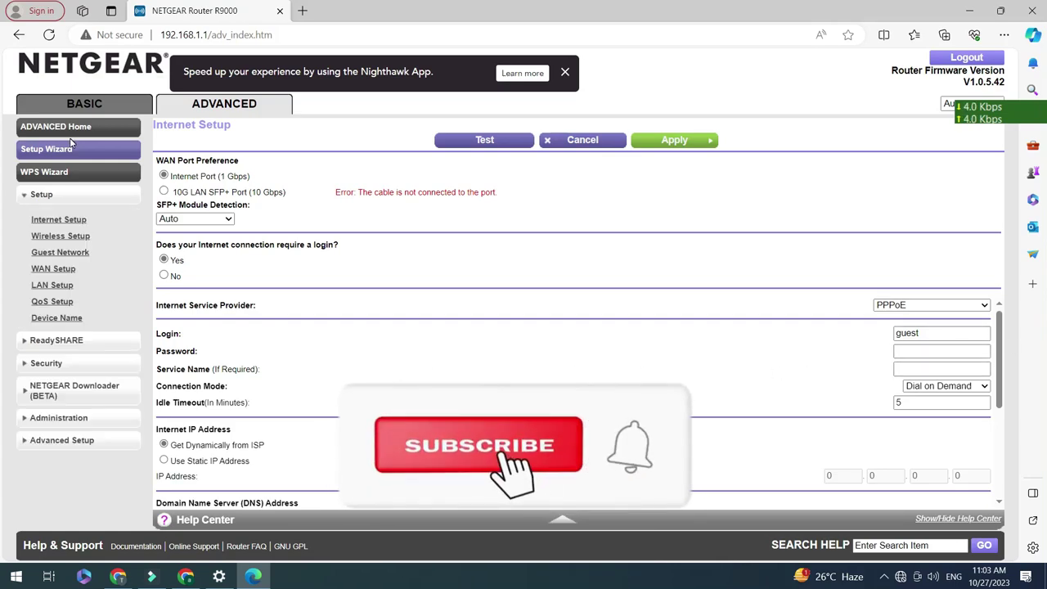
click(49, 172)
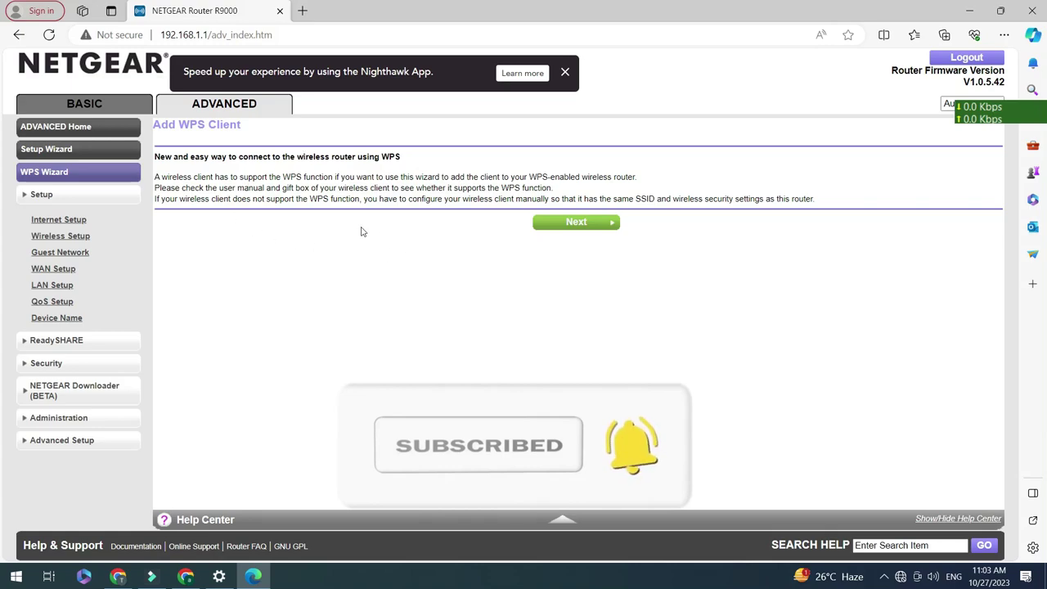
click(606, 223)
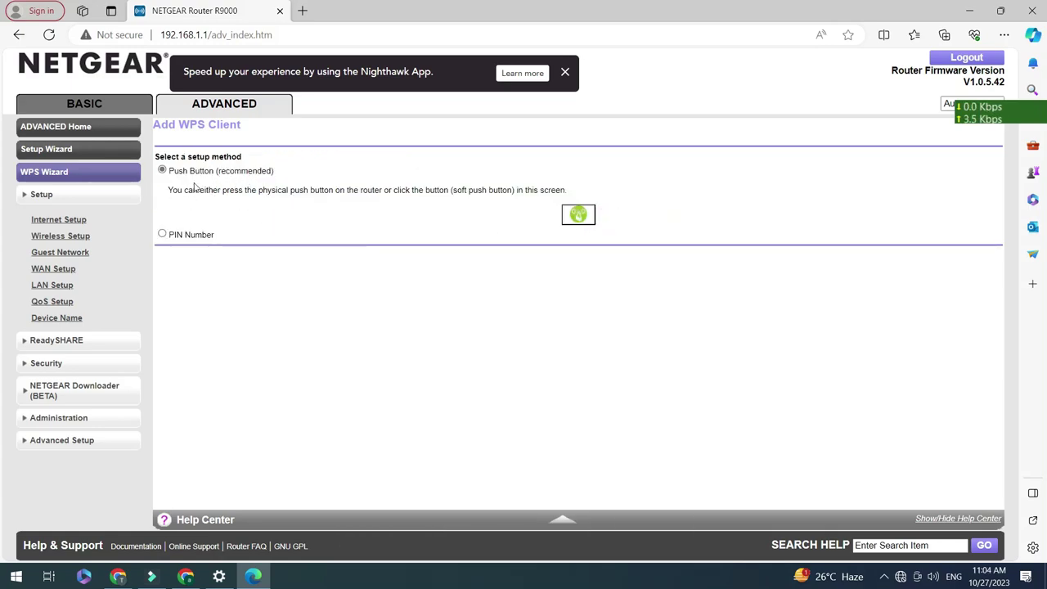
click(579, 214)
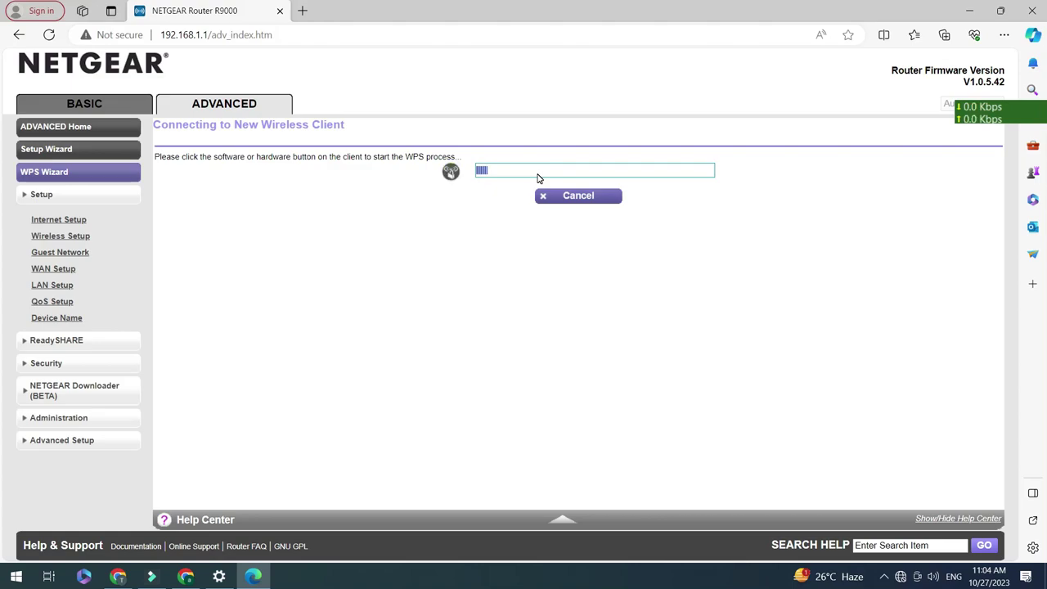
click(572, 197)
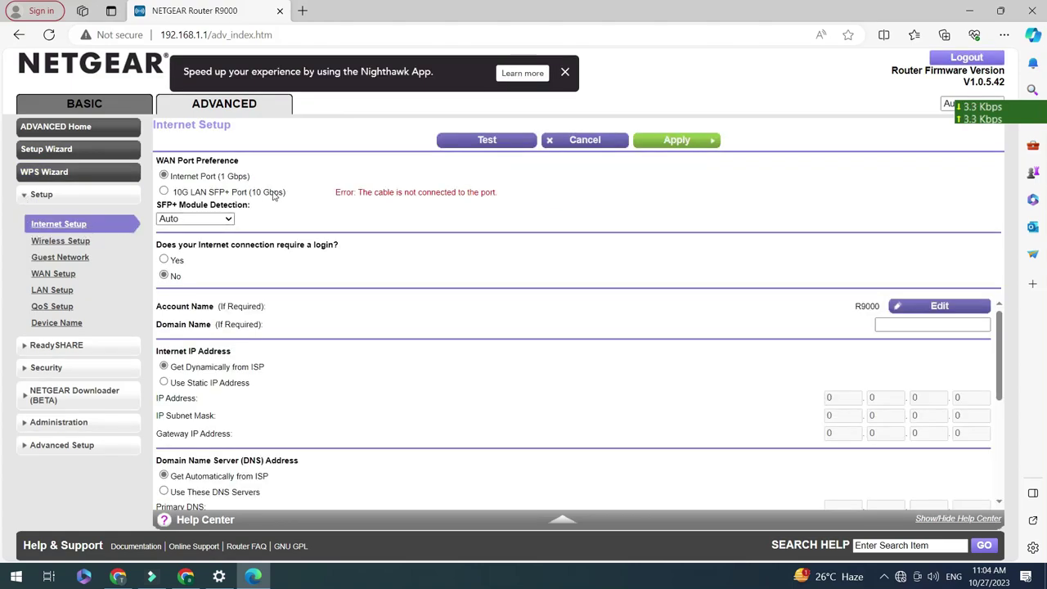
Open the Wireless Setup settings and enable Smart Connect
scroll(344, 319, down, 1)
click(65, 240)
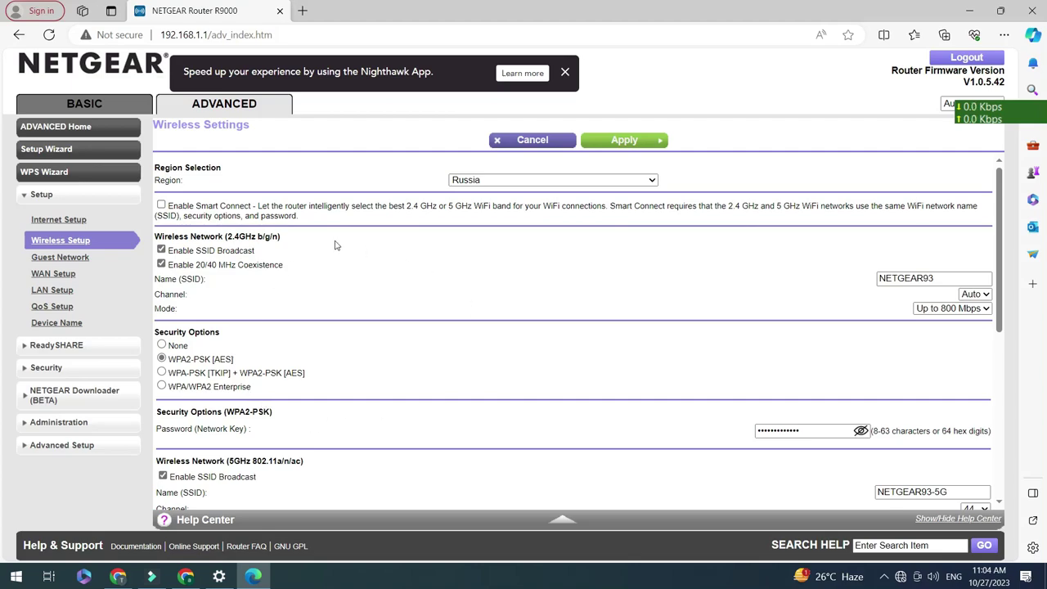
click(161, 206)
key(Return)
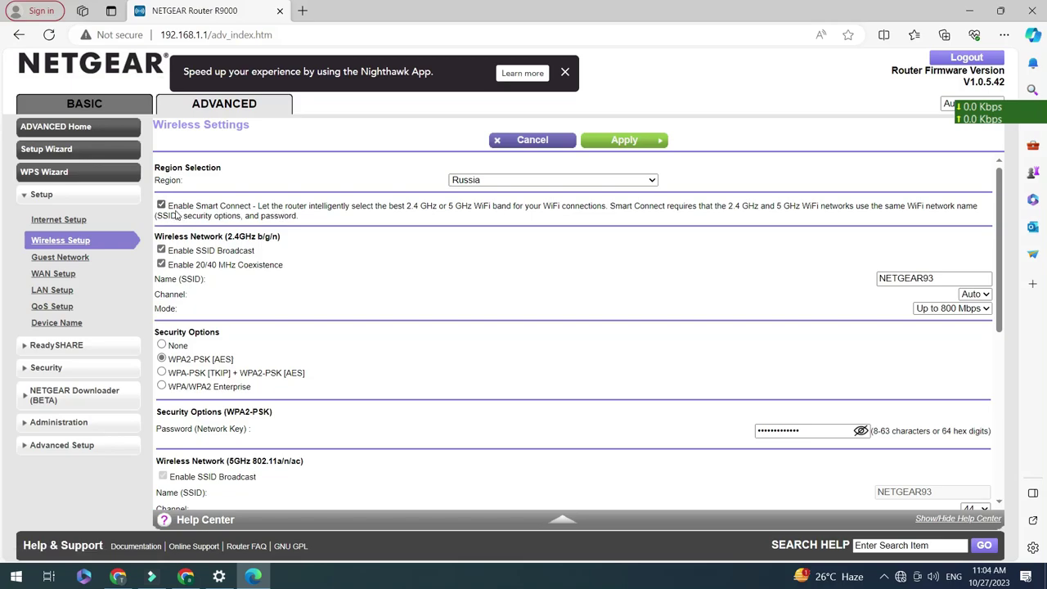
Reveal the 2.4 GHz network password and review the network name and remaining wireless settings
click(861, 430)
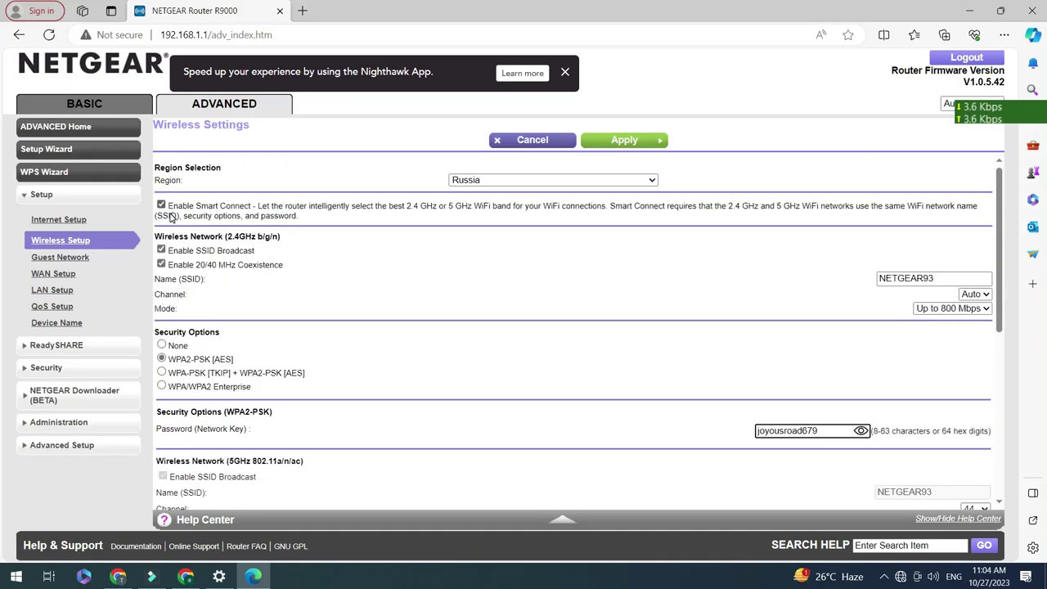
double_click(923, 277)
click(828, 425)
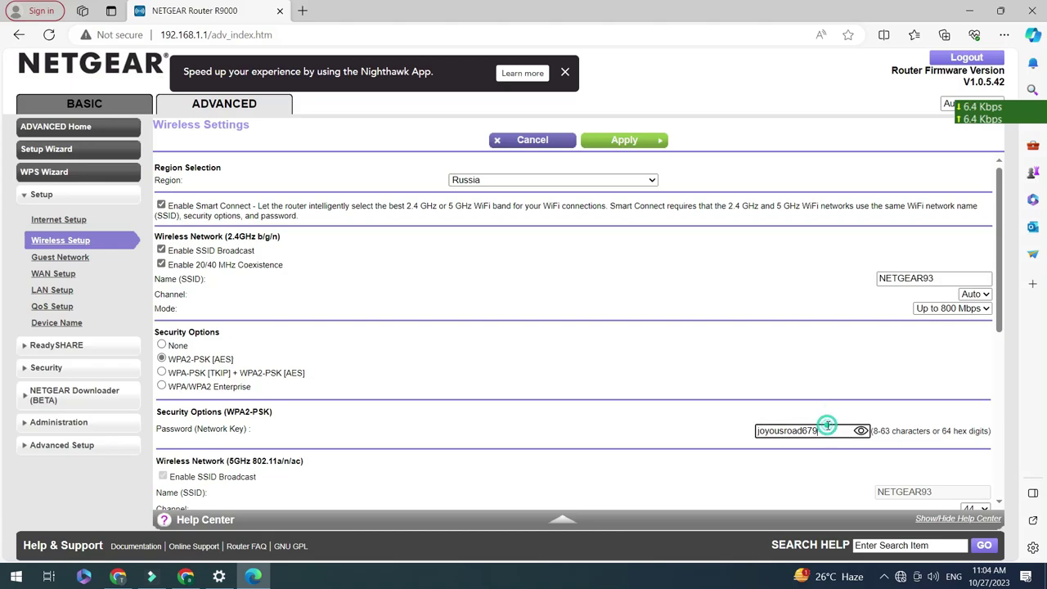
scroll(766, 351, down, 4)
scroll(421, 324, up, 4)
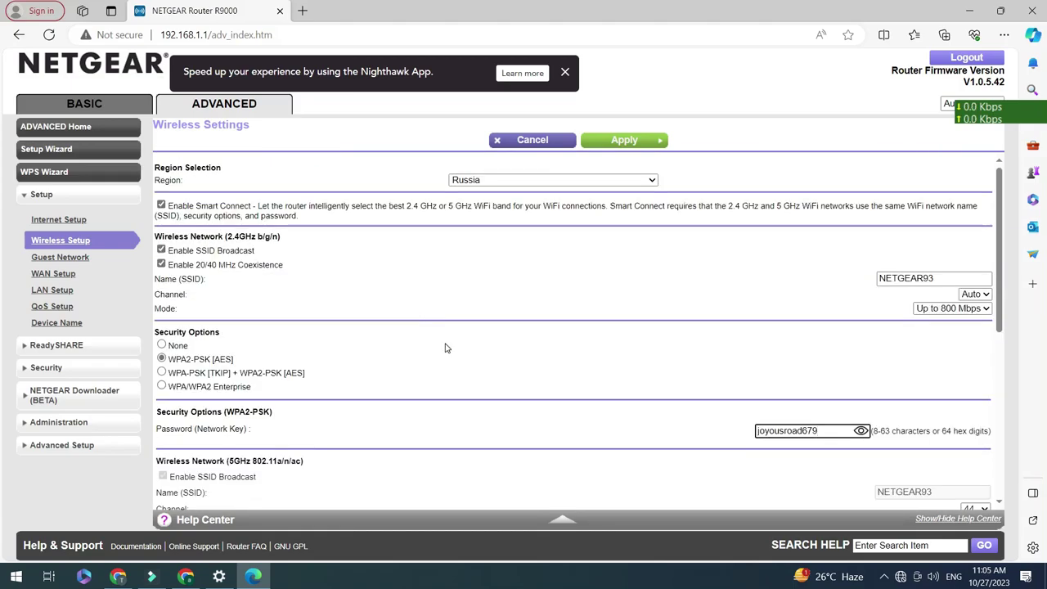
Disable Smart Connect and review the 2.4 GHz network's name, channel and mode, keeping the mode at Up to 800 Mbps
click(162, 205)
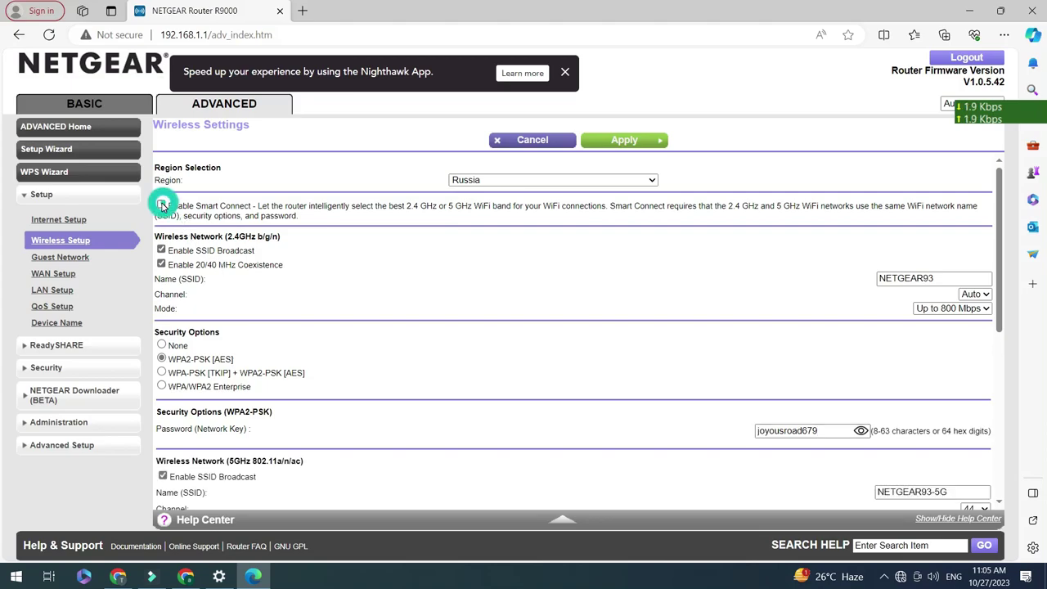
scroll(319, 350, down, 1)
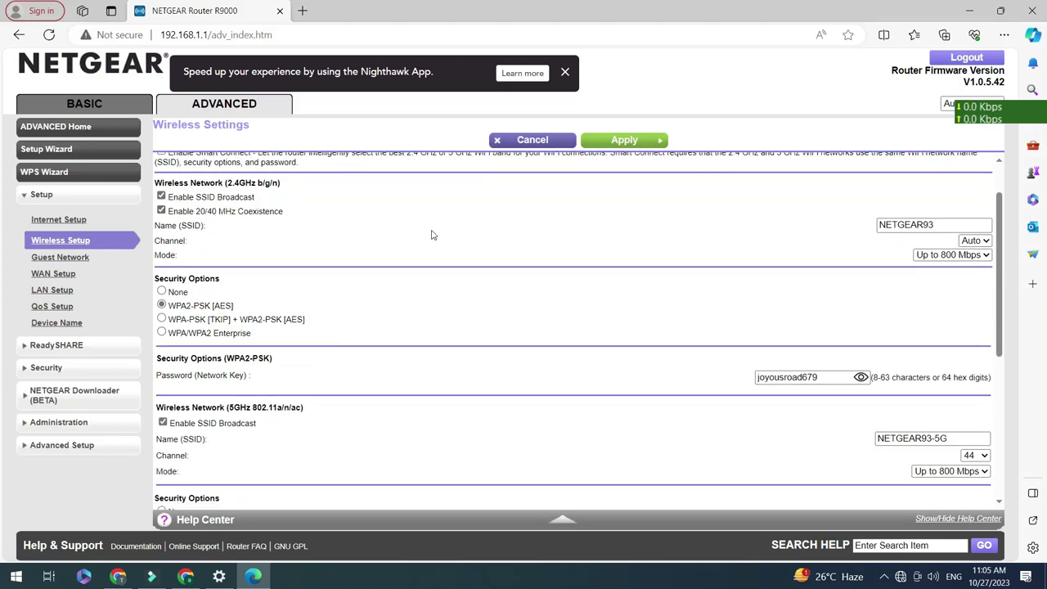
click(960, 223)
drag(958, 221, 795, 232)
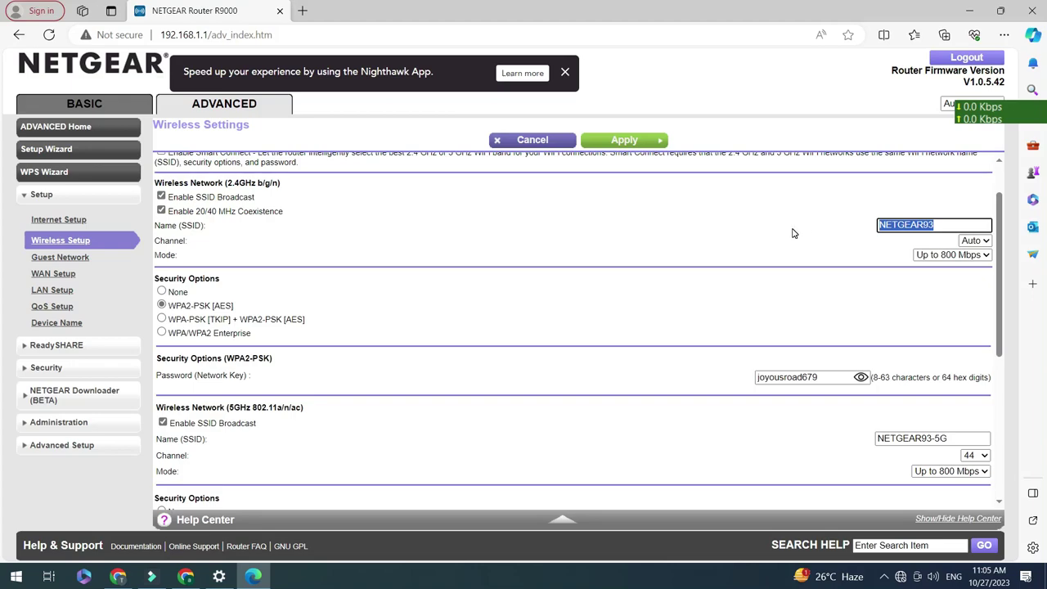
click(978, 241)
click(913, 309)
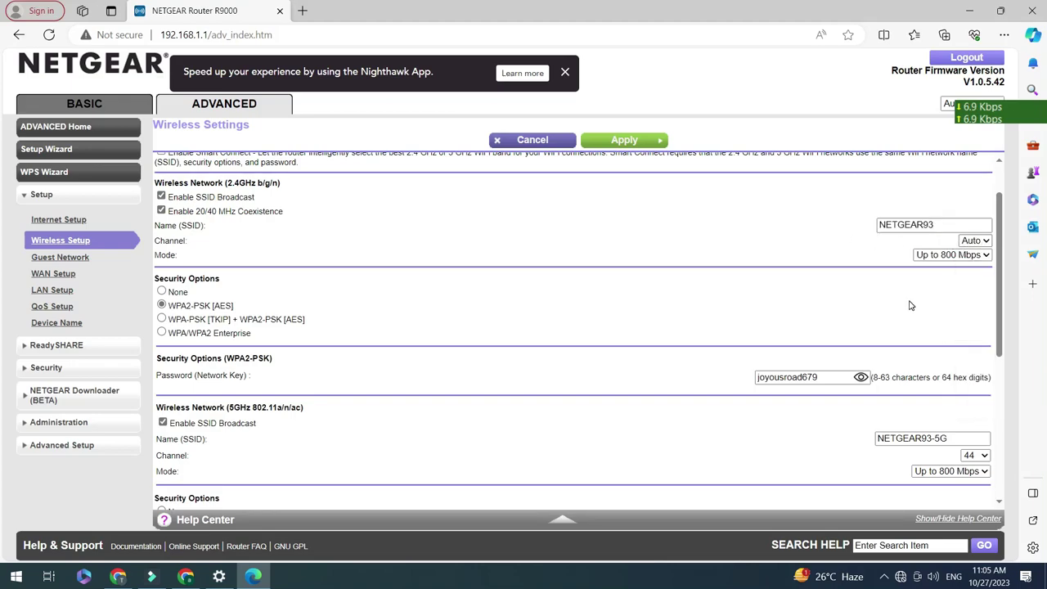
click(982, 255)
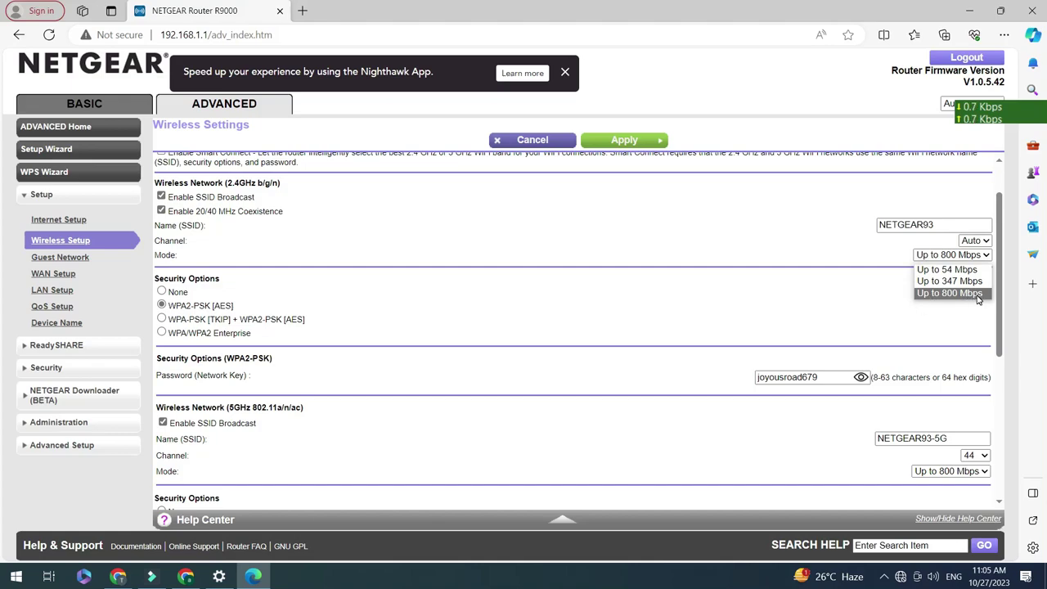
scroll(843, 291, down, 1)
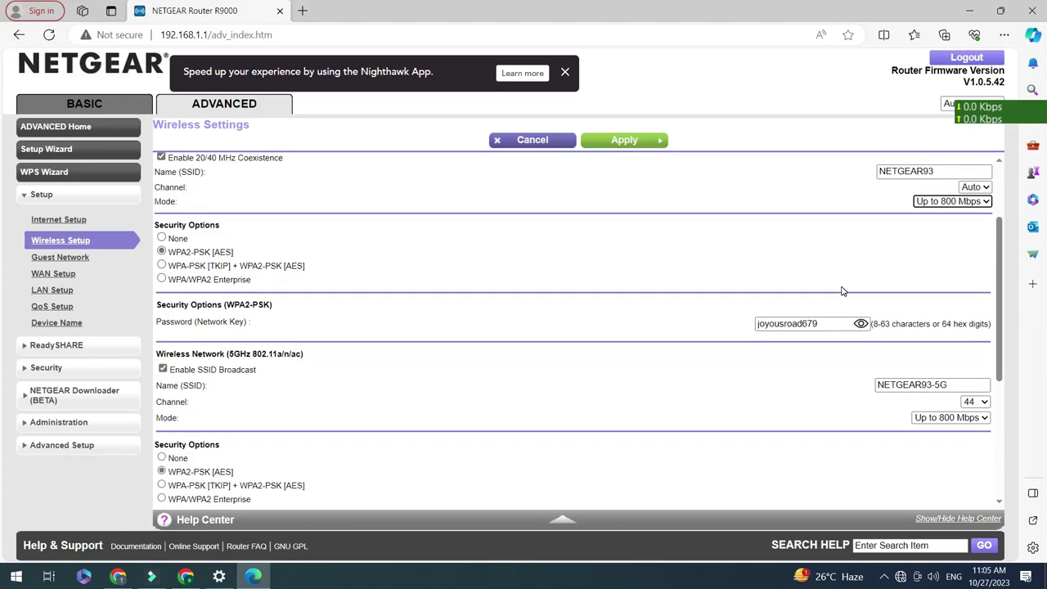
Switch the 2.4 GHz security option to None and back to WPA2-PSK [AES], and reveal the network password
click(162, 239)
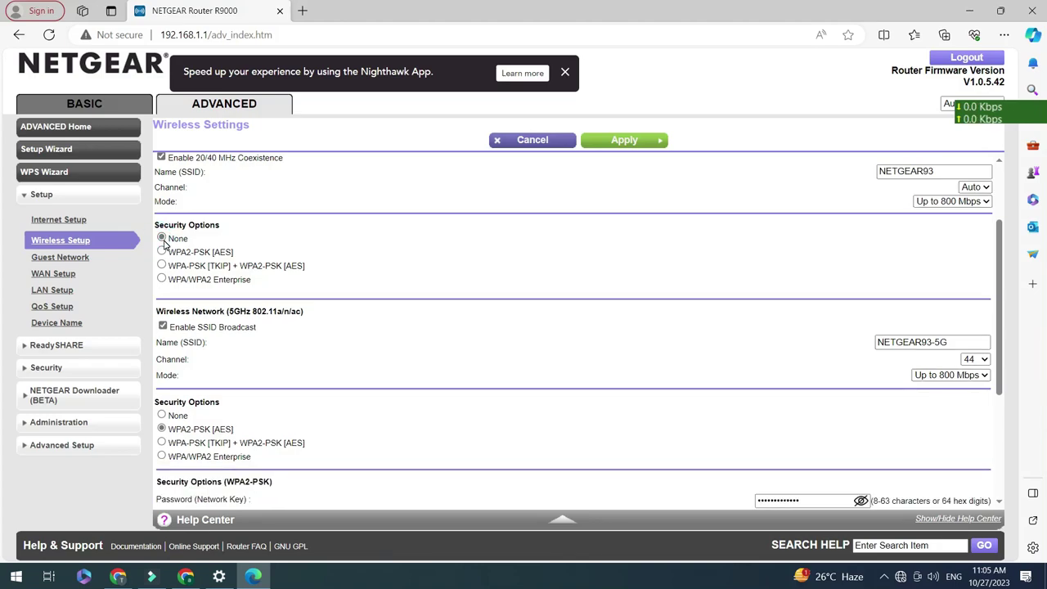
click(162, 252)
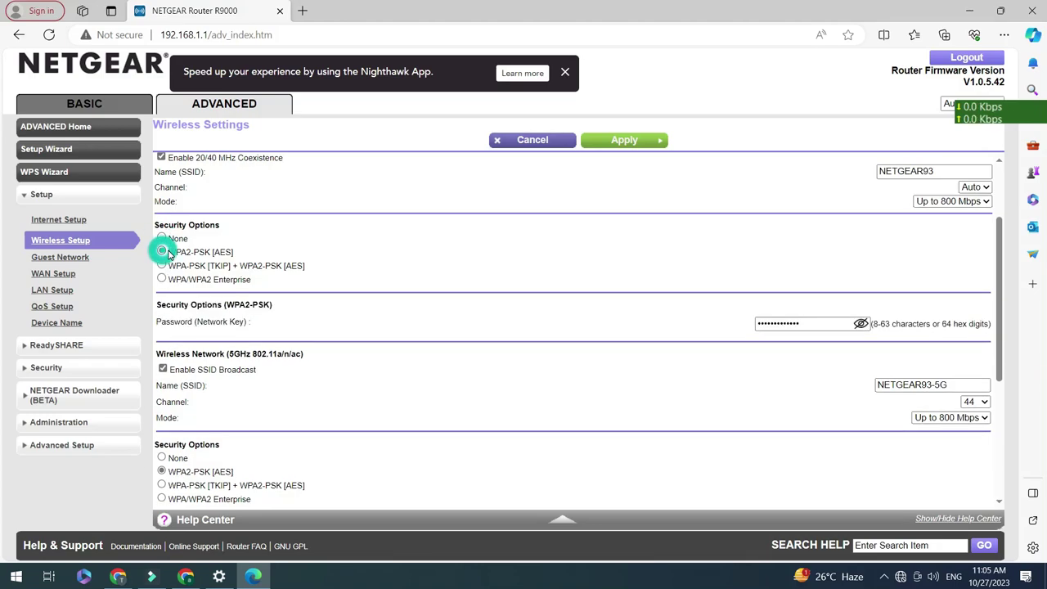
click(861, 323)
drag(839, 323, 704, 327)
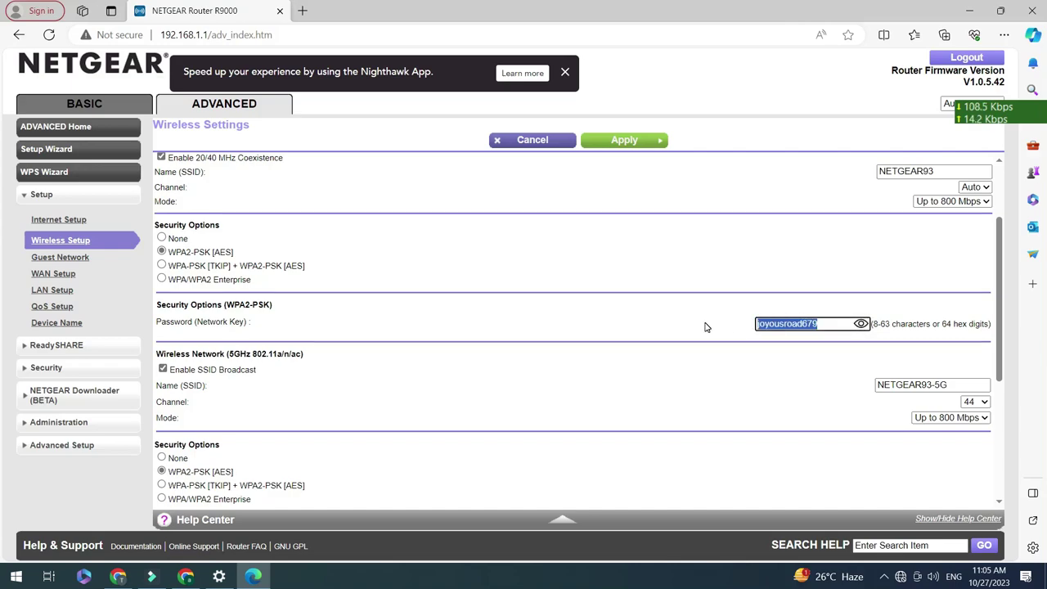
scroll(588, 321, down, 1)
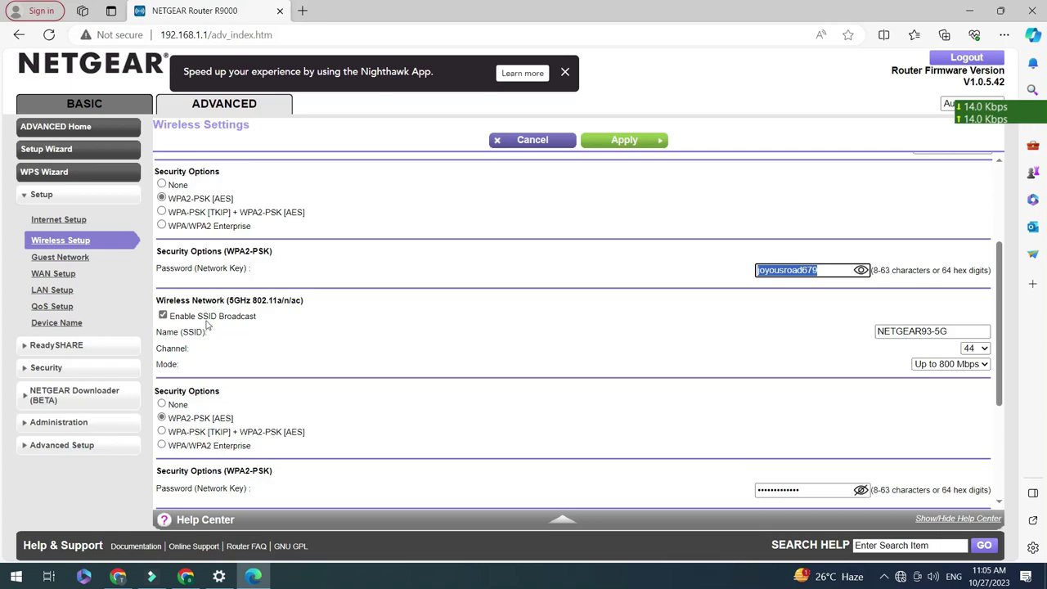
Set the 5 GHz wireless network's channel to 161, keeping its name and the Up to 800 Mbps mode
drag(947, 331, 877, 331)
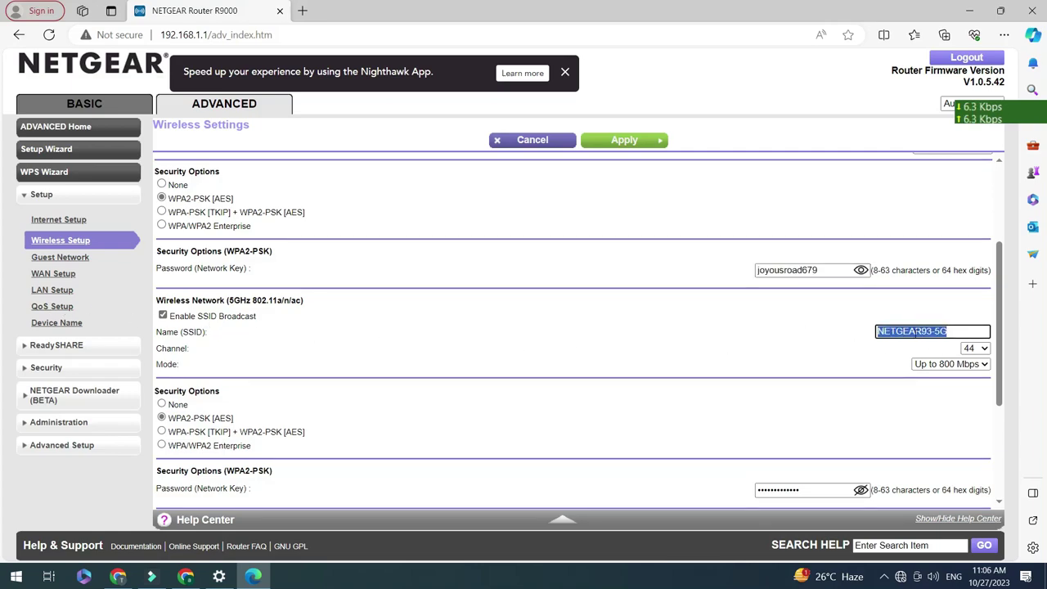
click(986, 350)
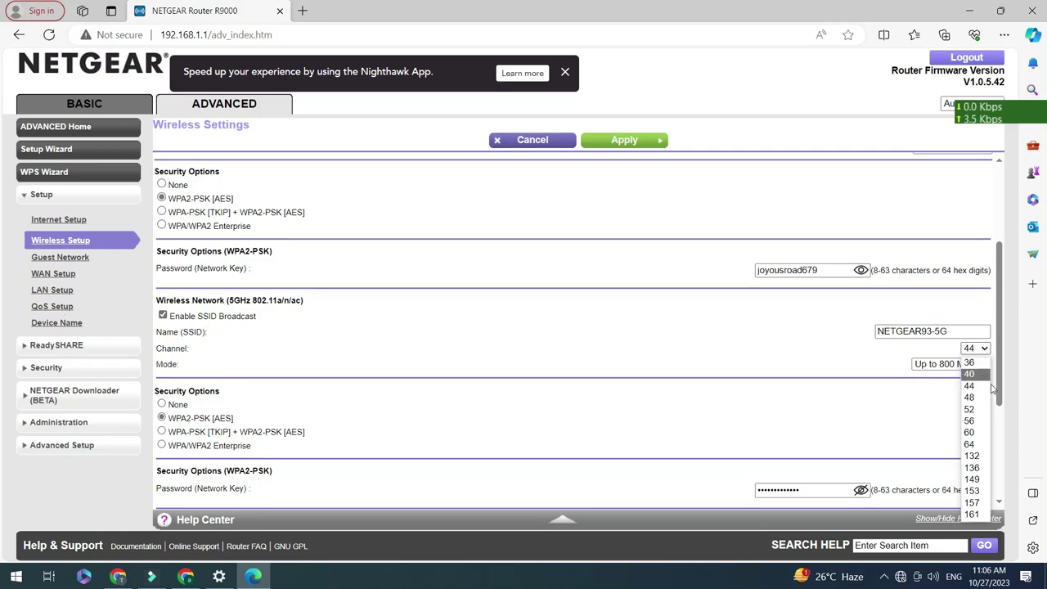
click(973, 480)
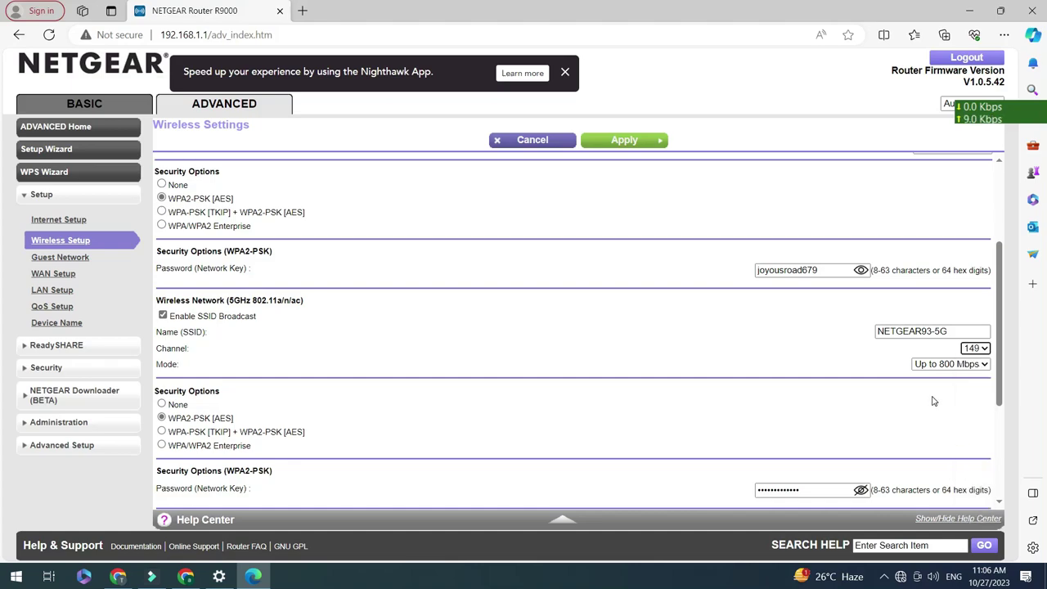
click(958, 365)
click(963, 390)
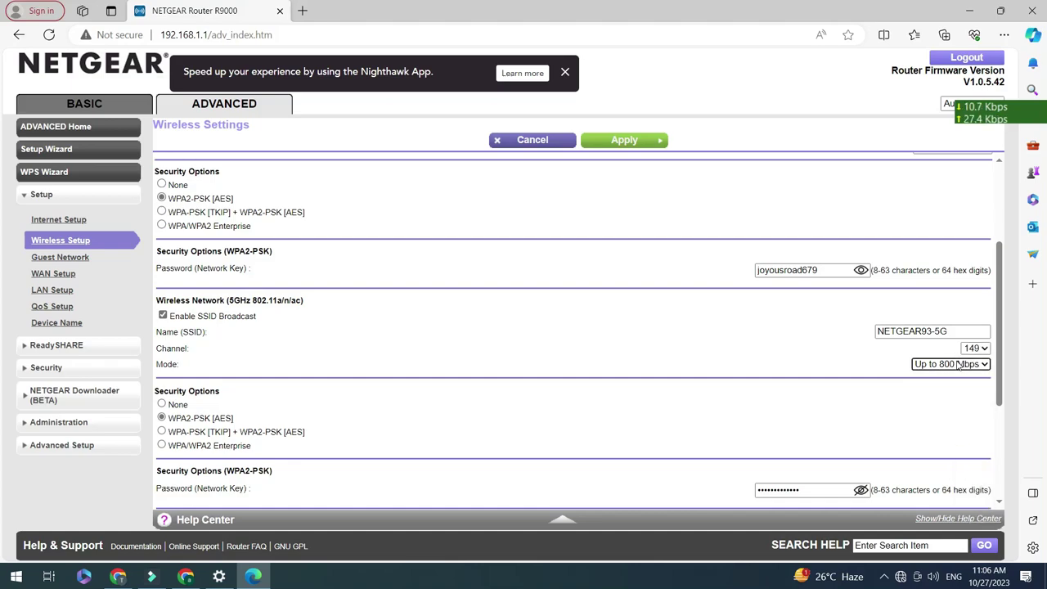
scroll(965, 393, down, 1)
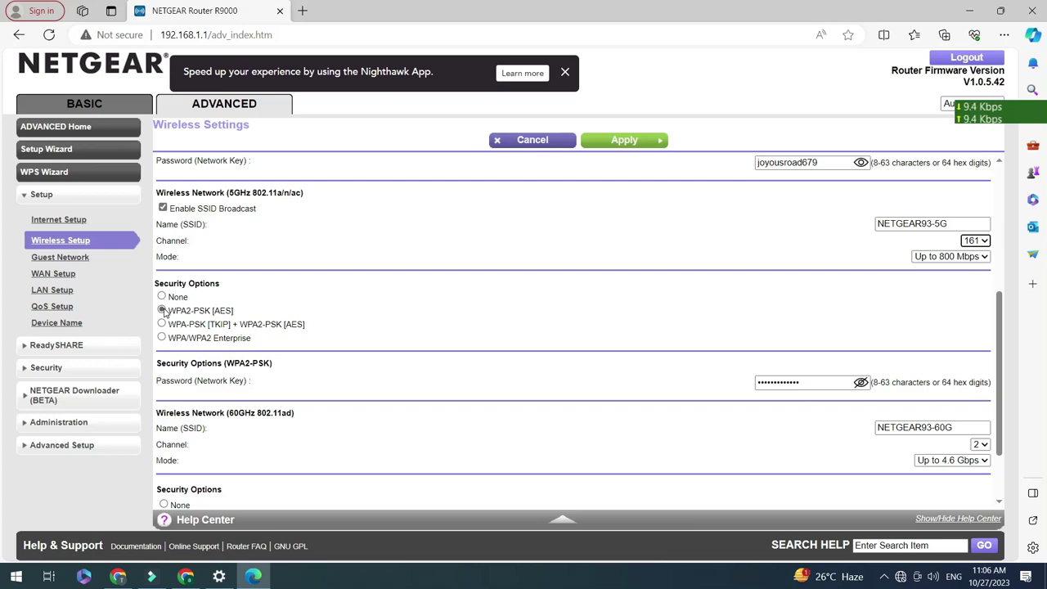
Reveal the 5 GHz network's WPA2-PSK password and highlight it for review
click(861, 382)
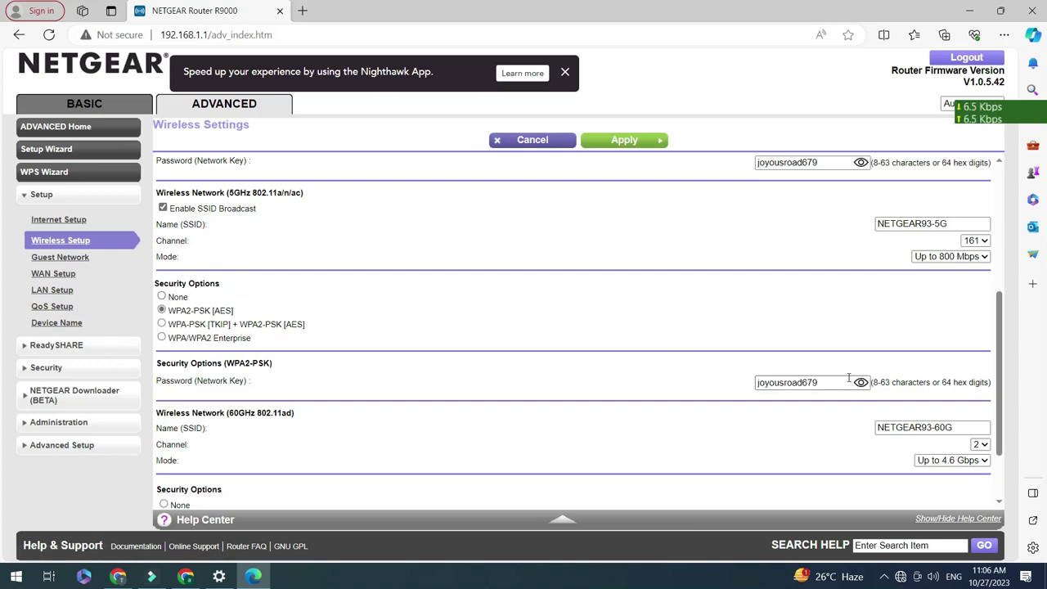
drag(827, 382, 663, 381)
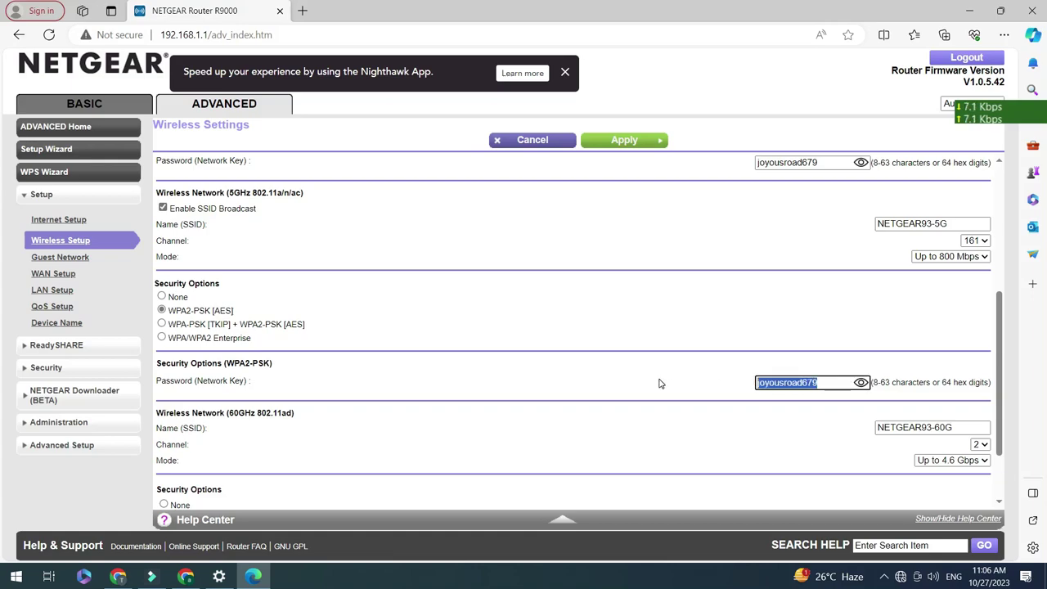
scroll(661, 383, down, 1)
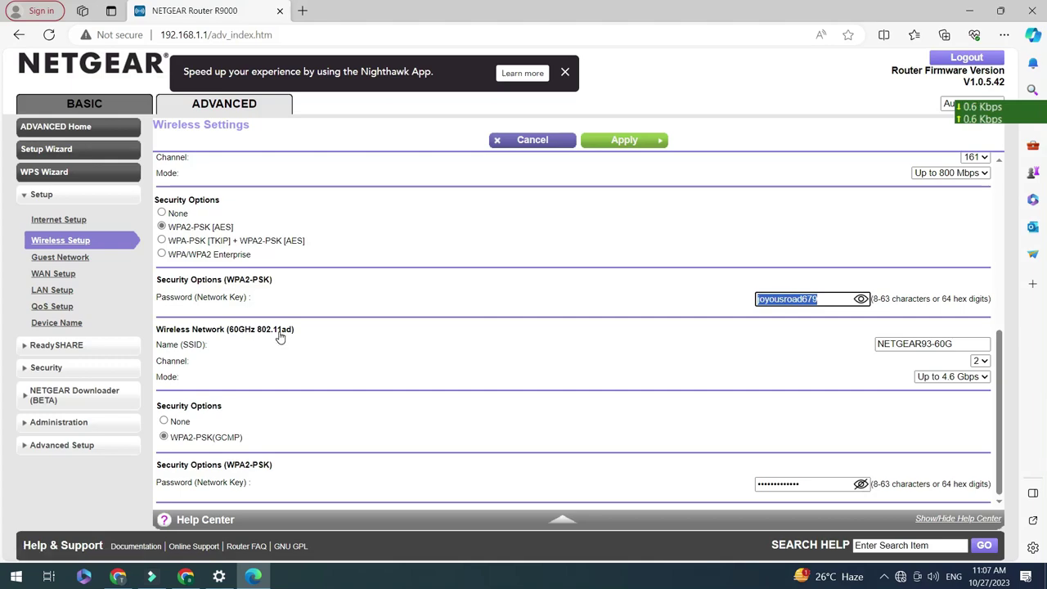
Review the 60 GHz network's name, channel and mode options, and reveal its network password
drag(963, 351, 859, 348)
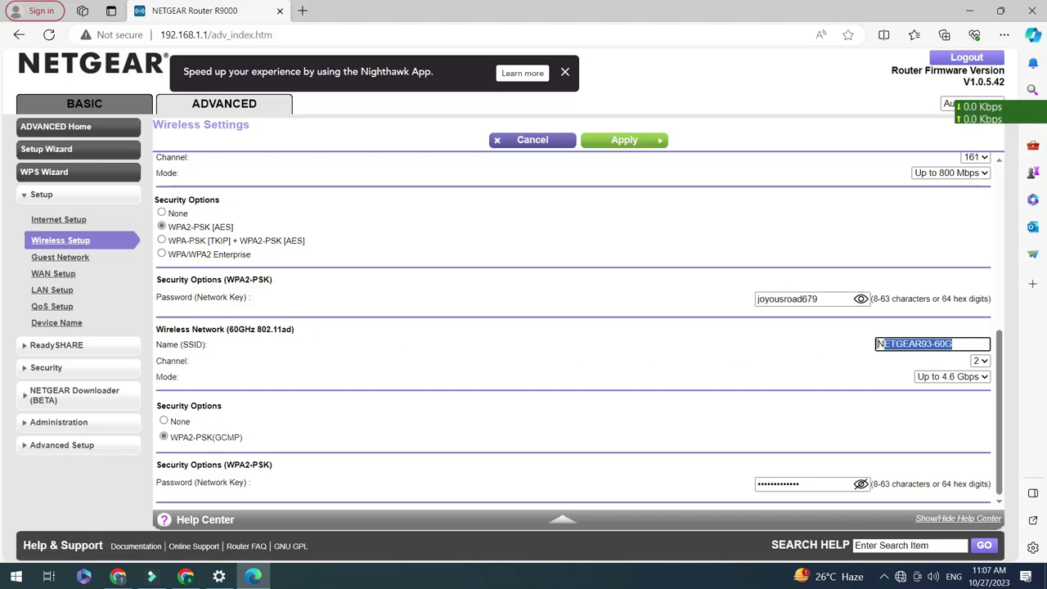
click(982, 363)
click(982, 362)
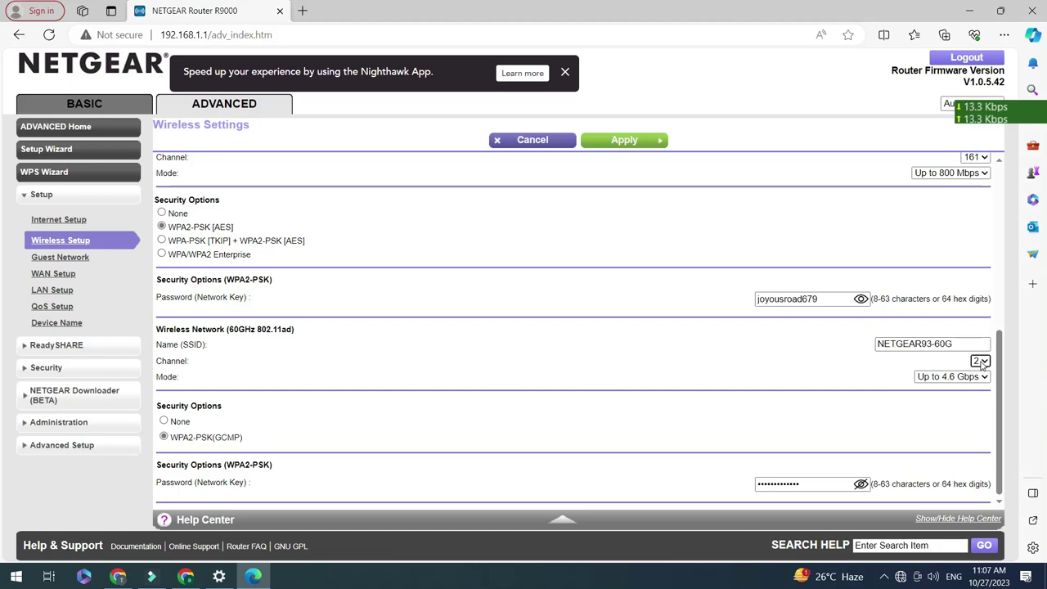
click(978, 376)
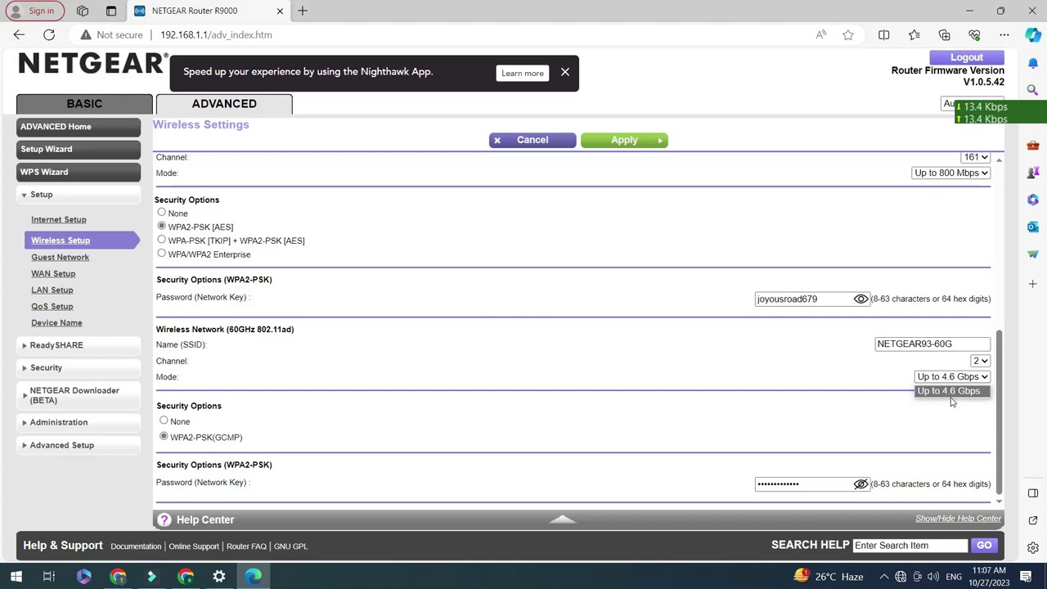
click(701, 380)
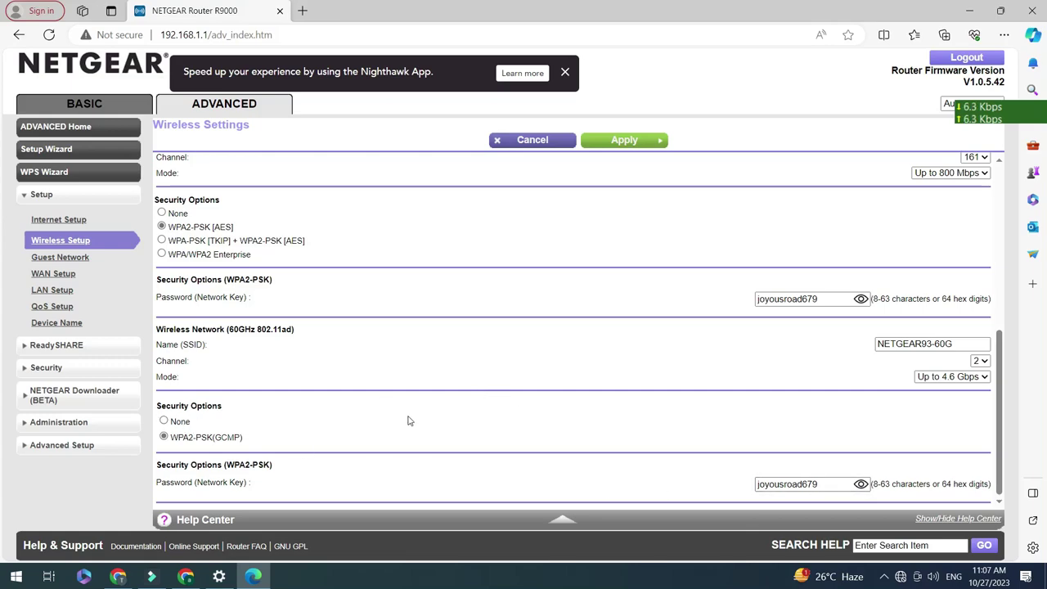
scroll(556, 348, up, 2)
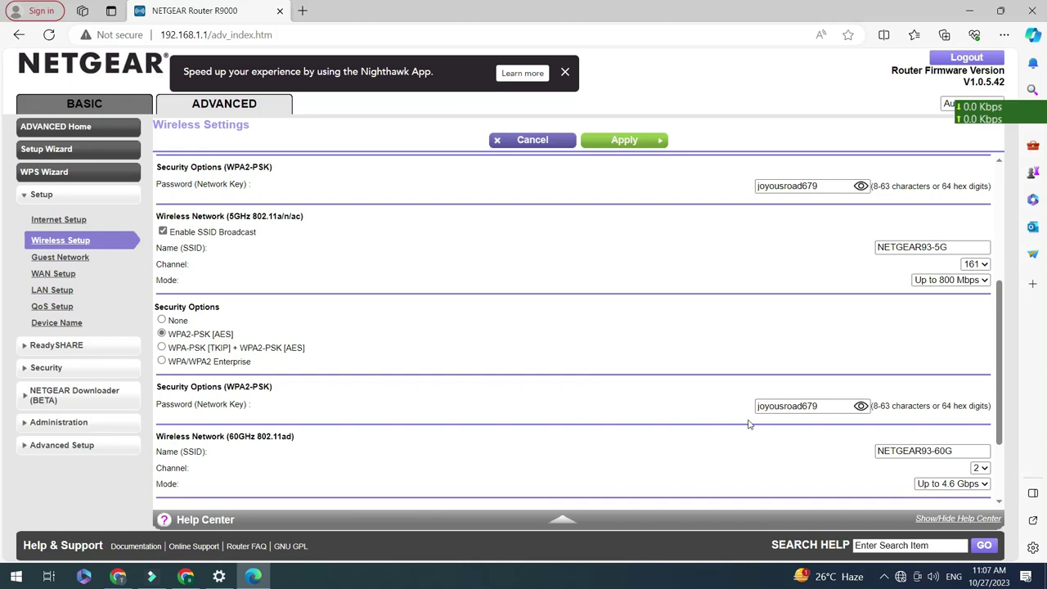
scroll(746, 424, down, 2)
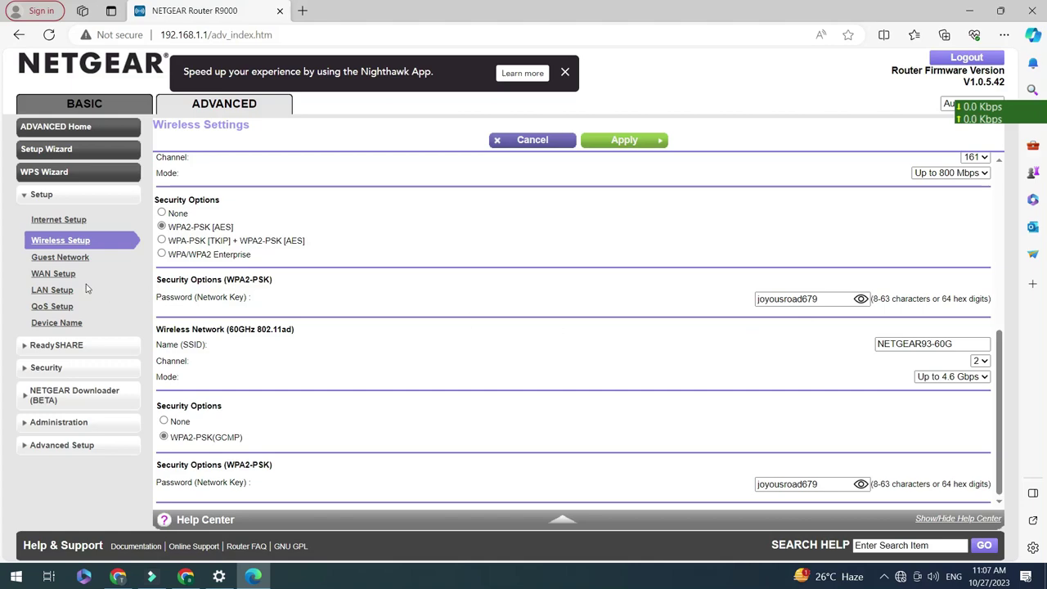
Open the Guest Network settings, enable the 2.4 GHz guest network with WPA2-PSK [AES] security, and highlight its name
click(73, 258)
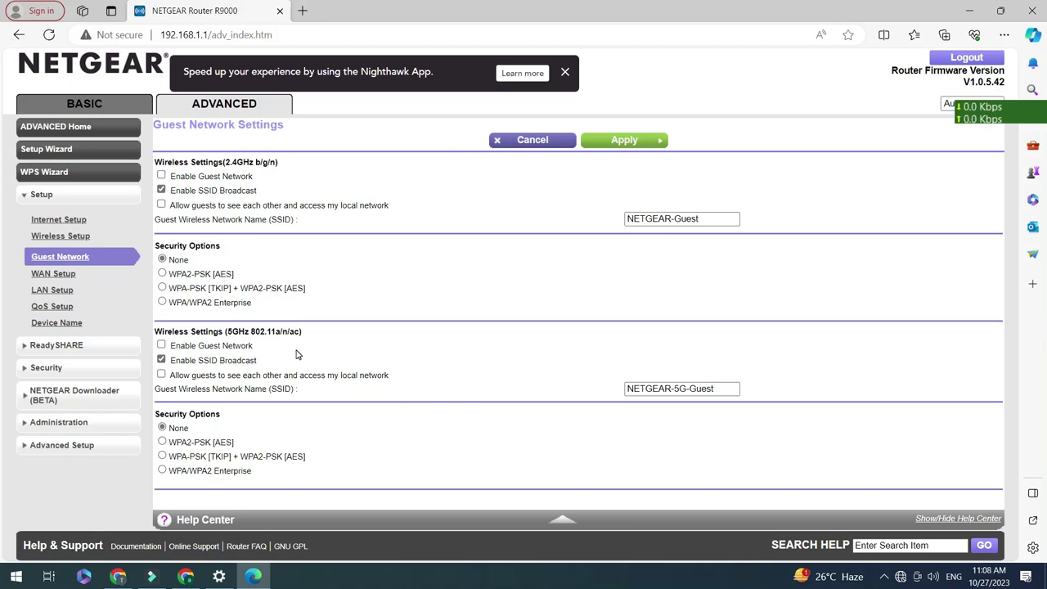
click(161, 175)
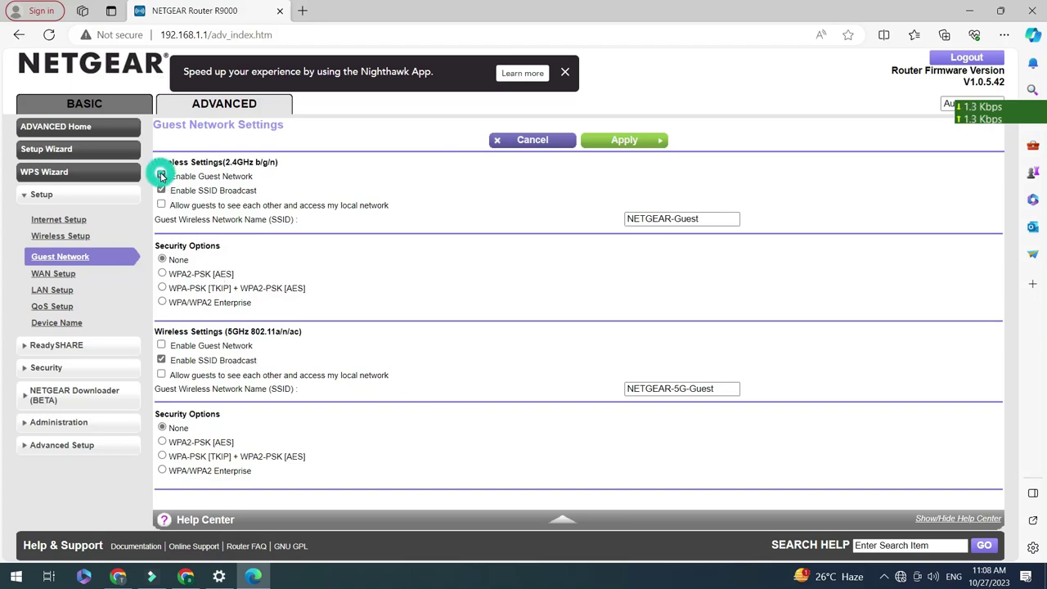
click(162, 274)
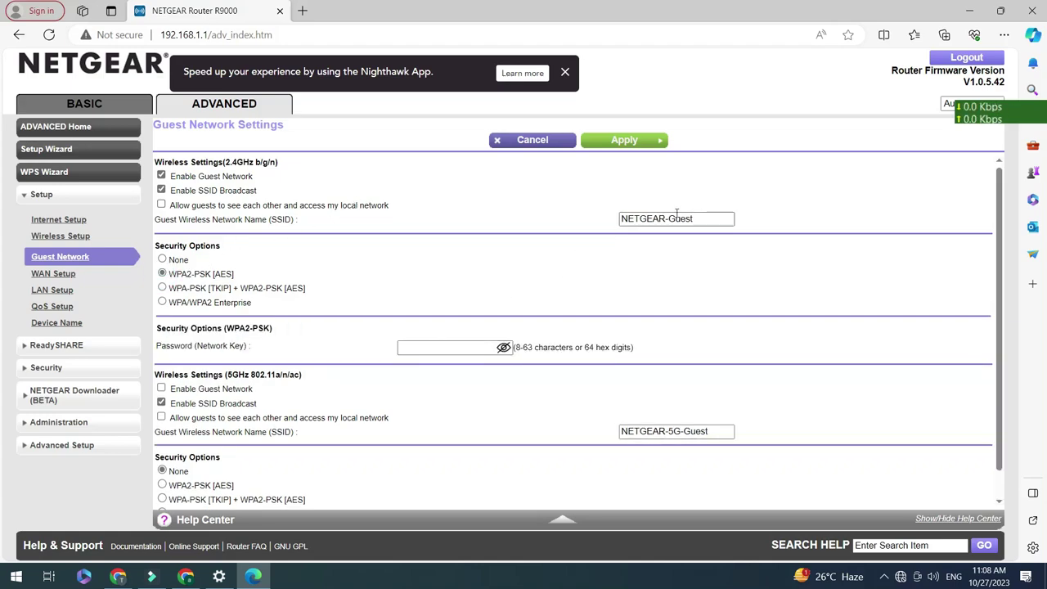
triple_click(717, 217)
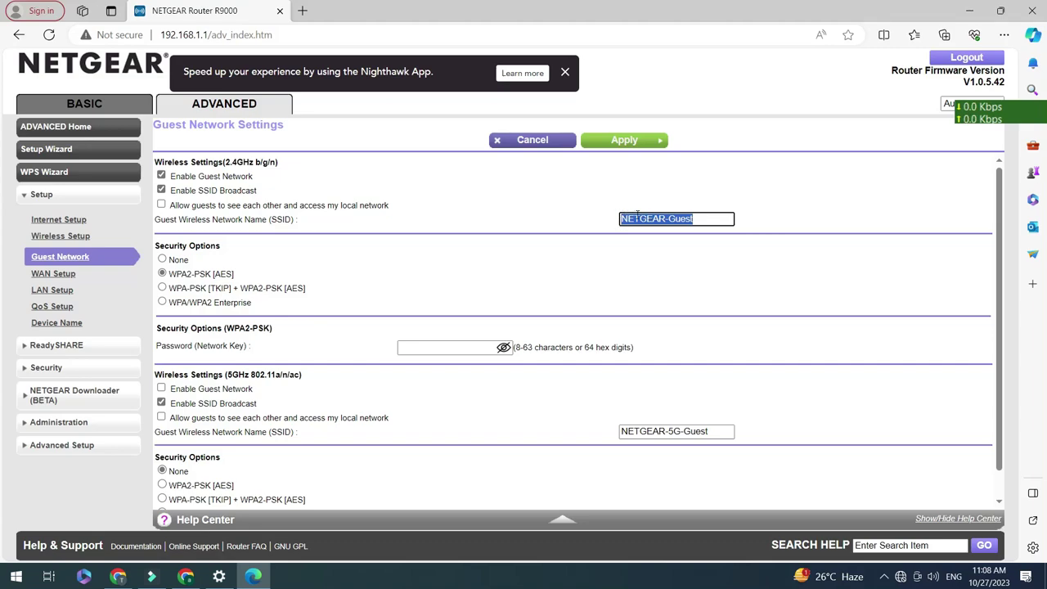
Highlight the 5 GHz guest network's name and set its security option to WPA2-PSK [AES]
scroll(717, 402, down, 1)
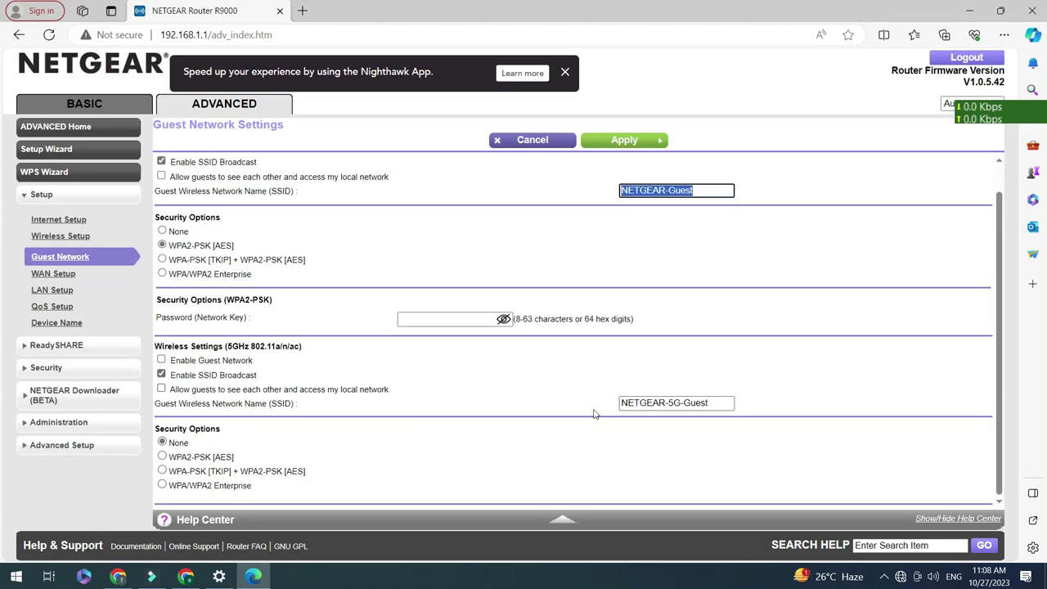
triple_click(731, 402)
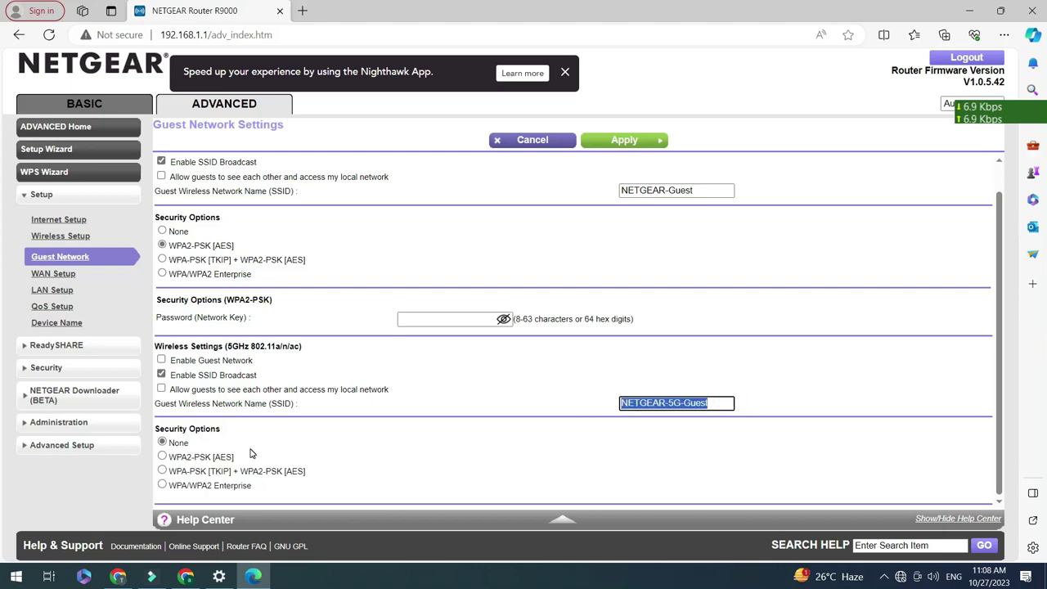
click(162, 456)
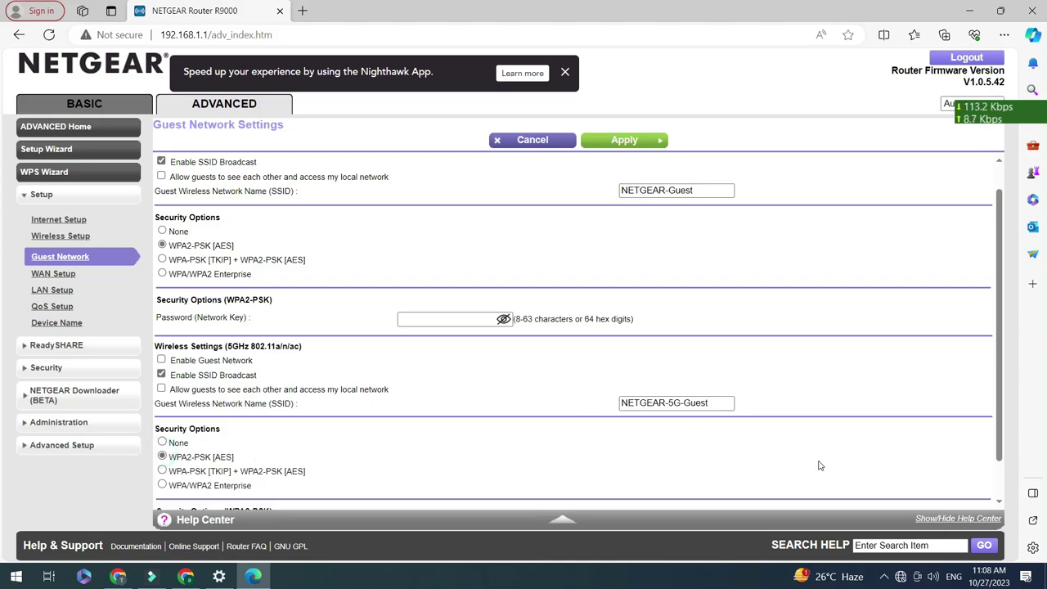
scroll(822, 465, down, 1)
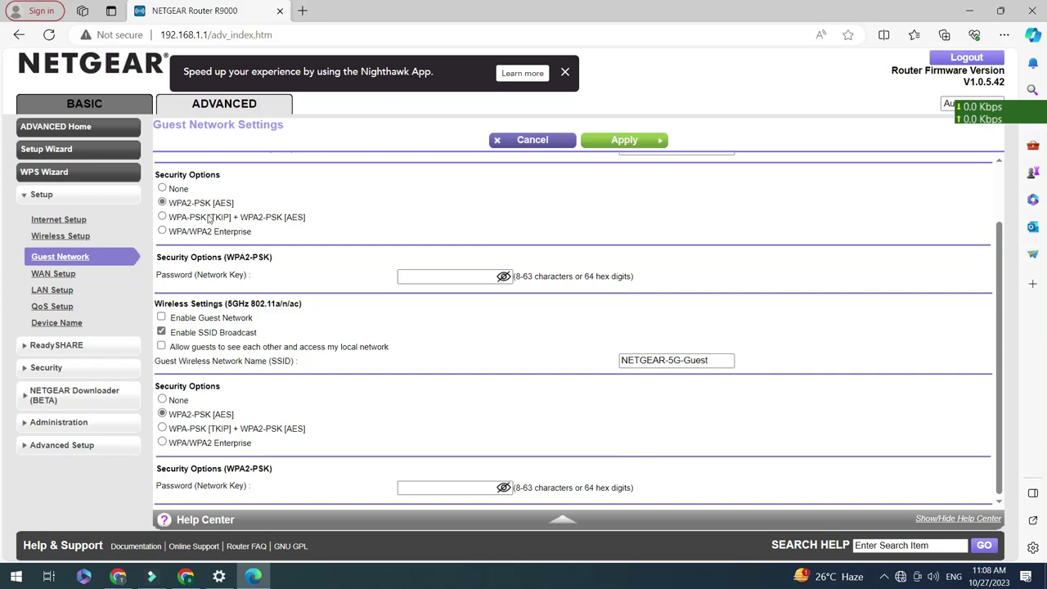
Review the WAN Setup options and the LAN Setup page, highlighting the third part of the router's IP address
click(53, 274)
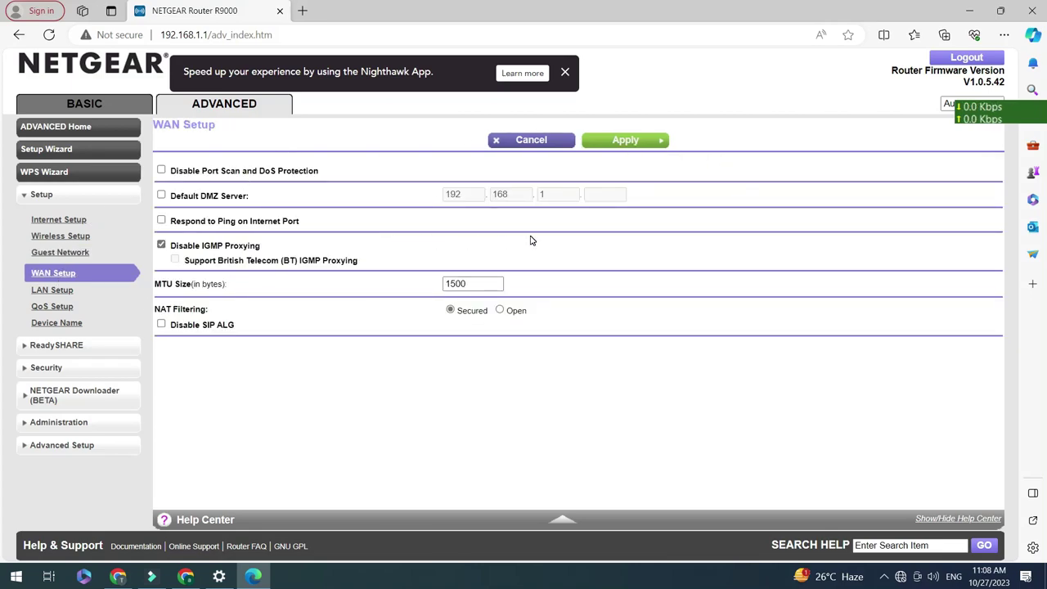
click(51, 292)
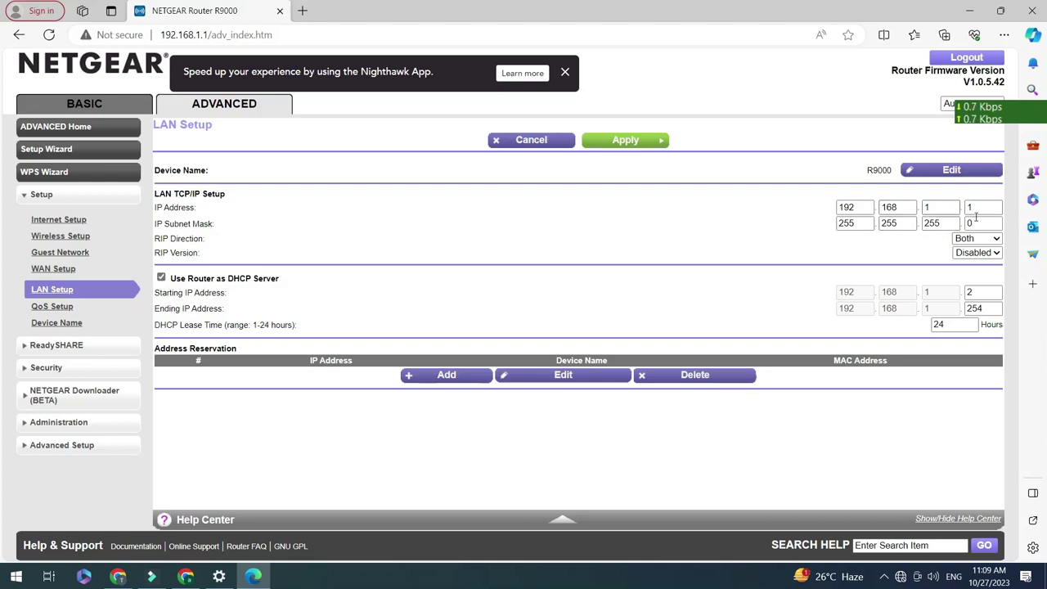
double_click(938, 208)
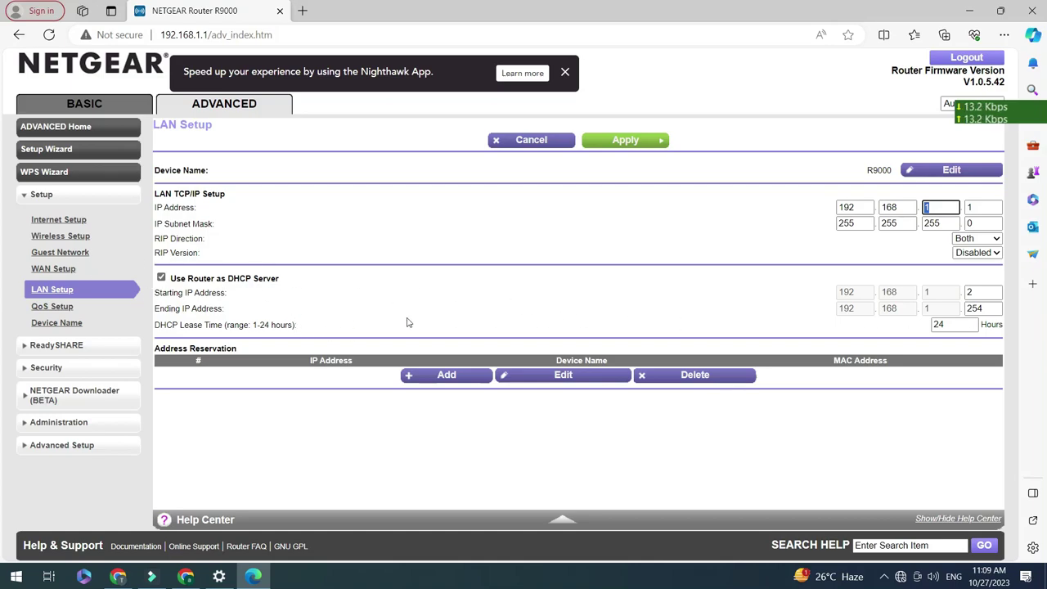
Review the QoS Setup options, and open the Device Name page and highlight the router's device name
click(51, 306)
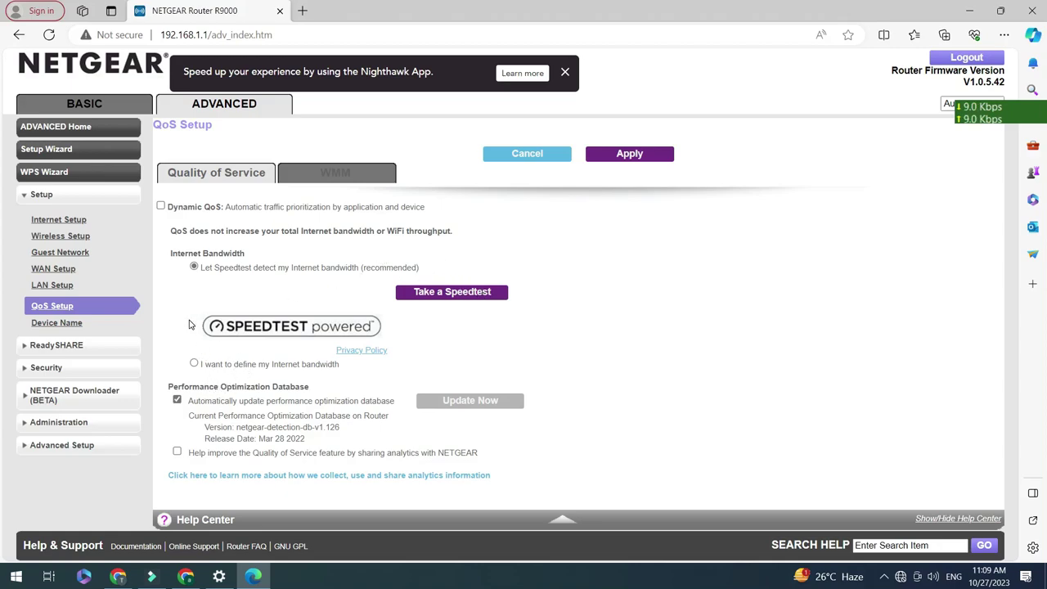
click(57, 324)
drag(504, 293, 382, 291)
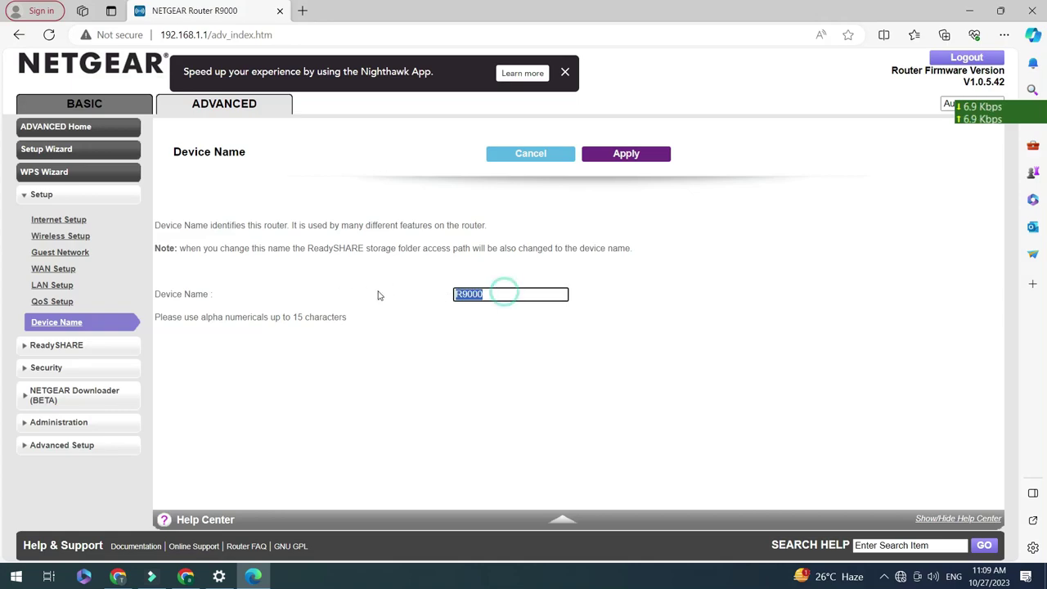
drag(528, 292, 454, 297)
Expand the ReadySHARE settings and review the USB storage's basic and advanced settings
click(78, 347)
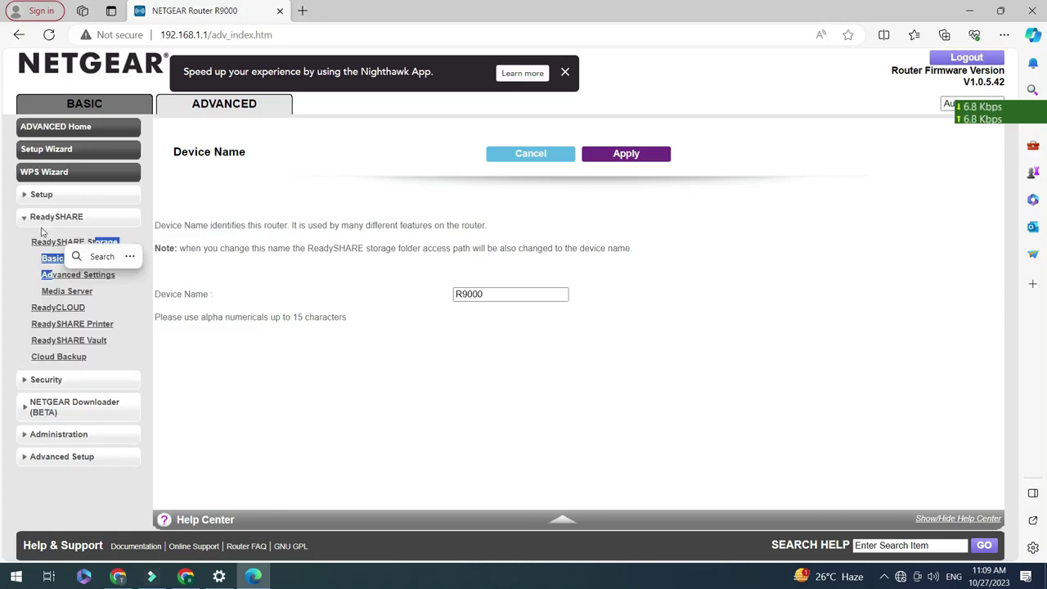
click(53, 242)
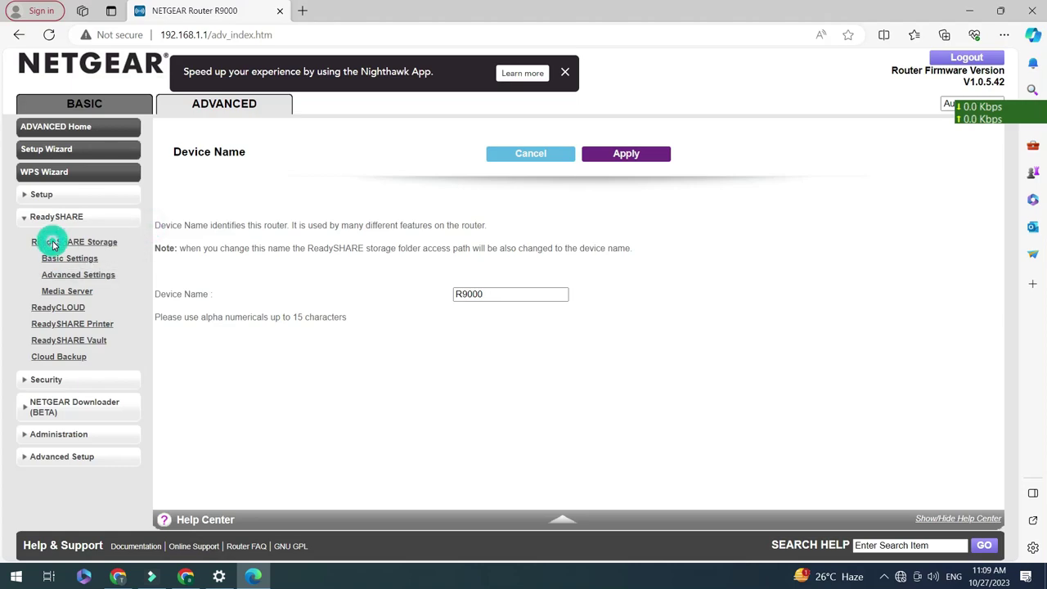
click(100, 261)
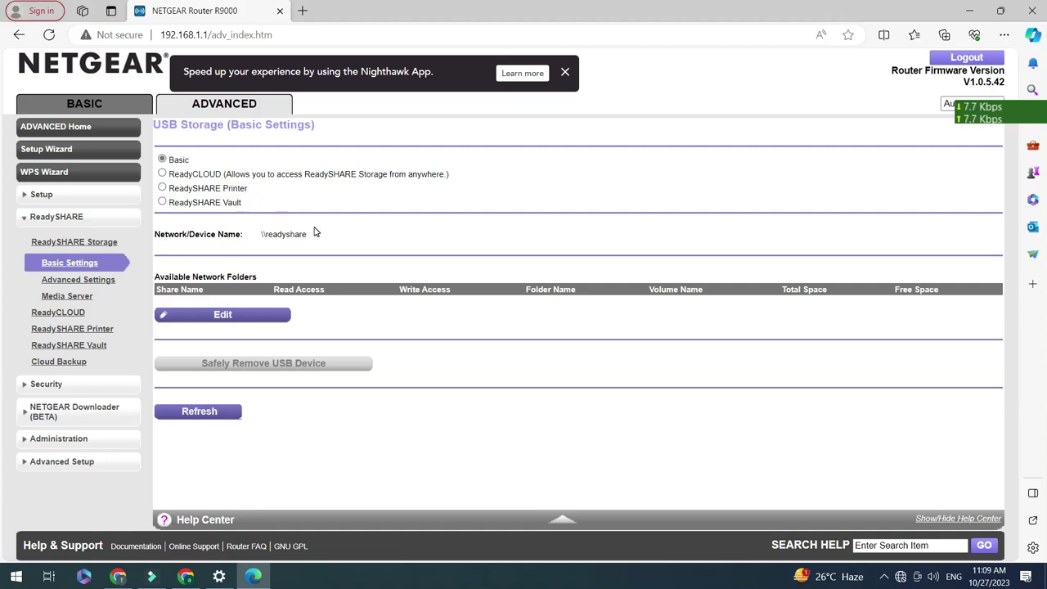
click(94, 284)
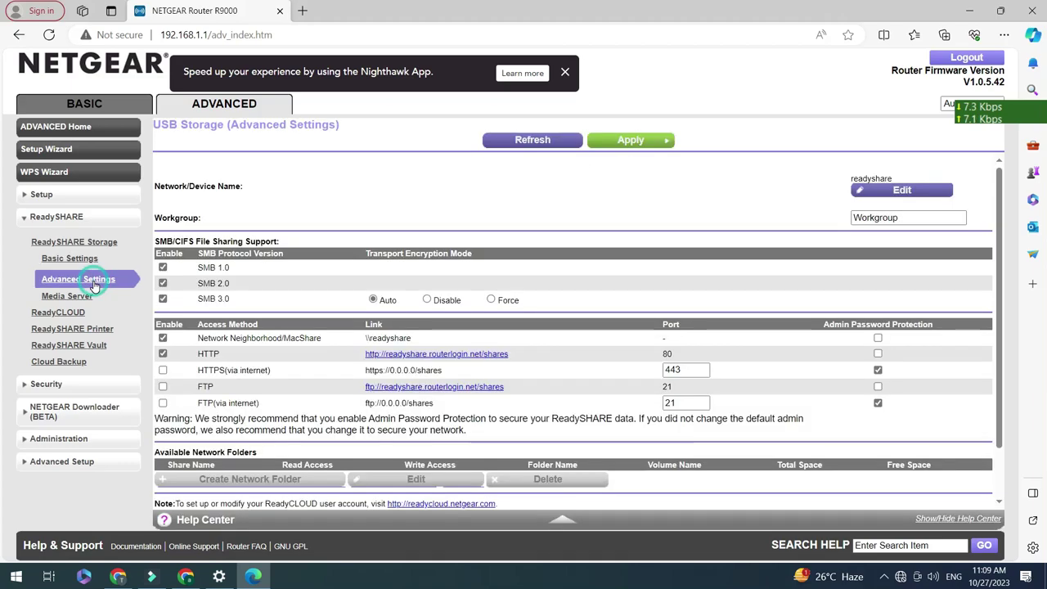
scroll(379, 335, down, 2)
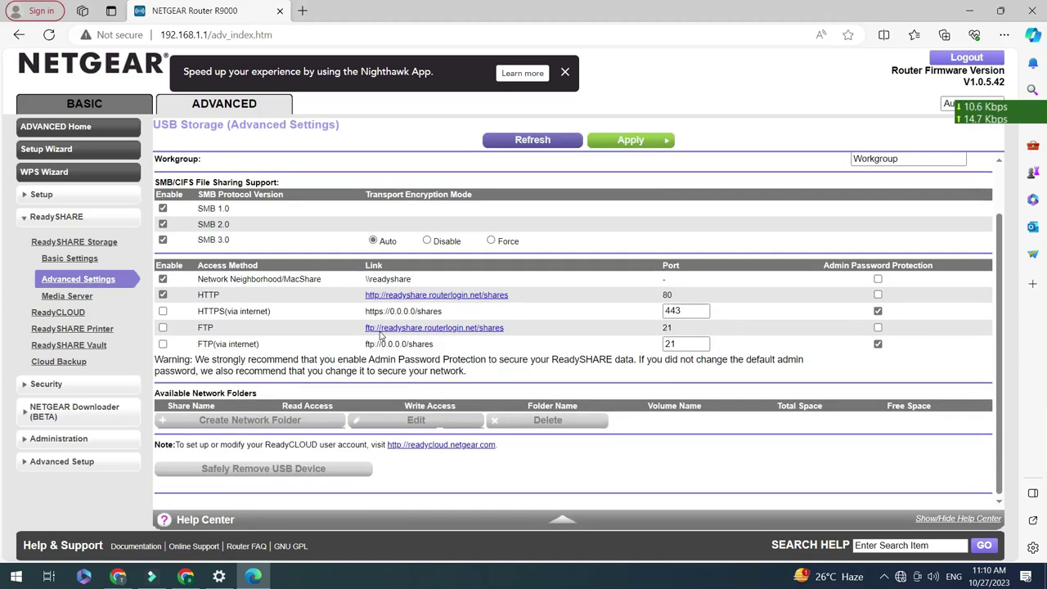
Look through the ReadySHARE pages for Media Server, ReadyCLOUD and ReadySHARE Printer
click(78, 297)
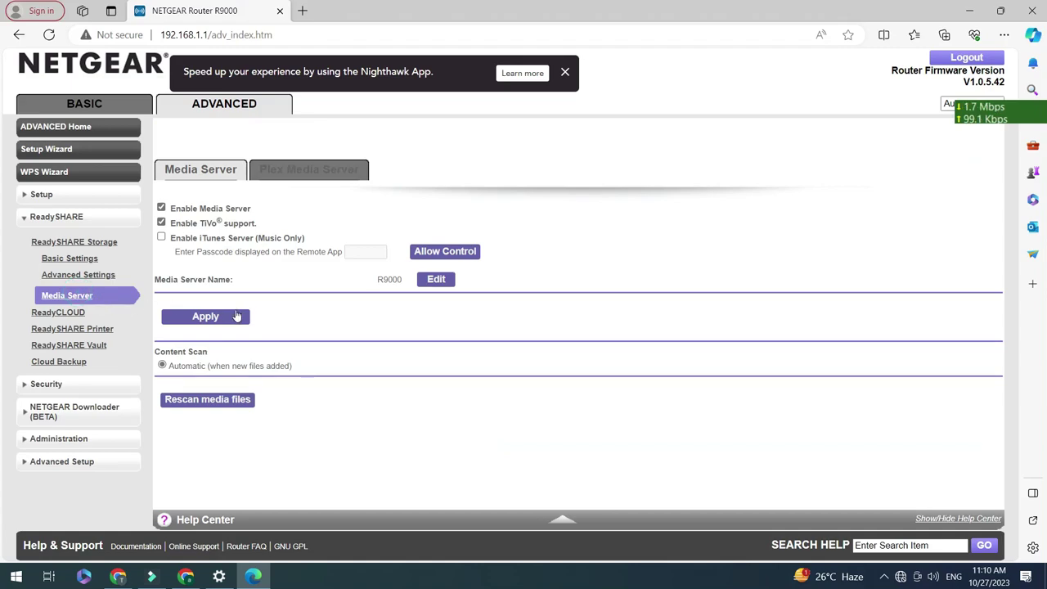
click(59, 312)
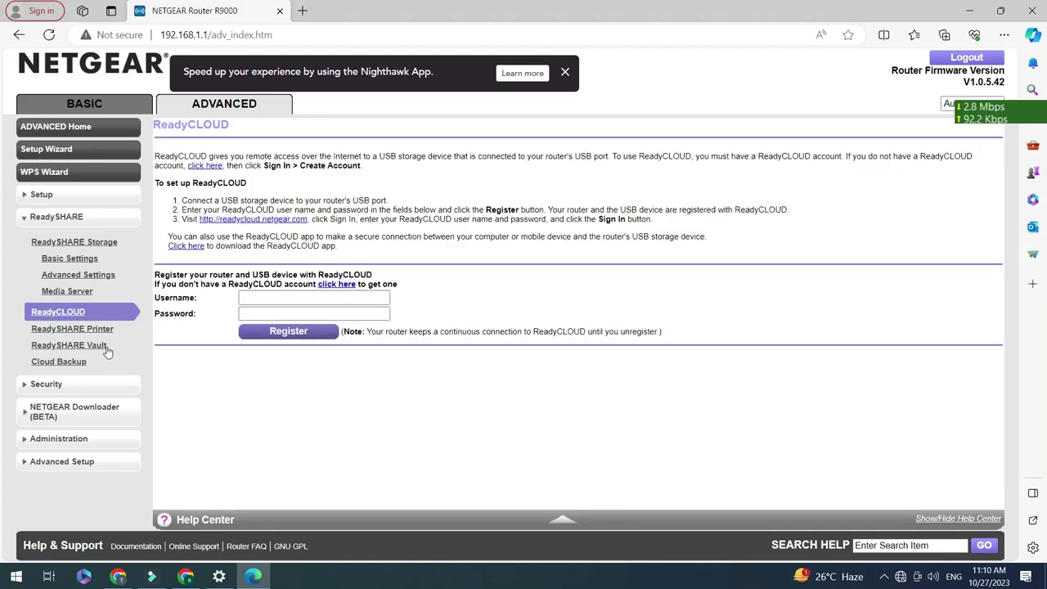
click(78, 329)
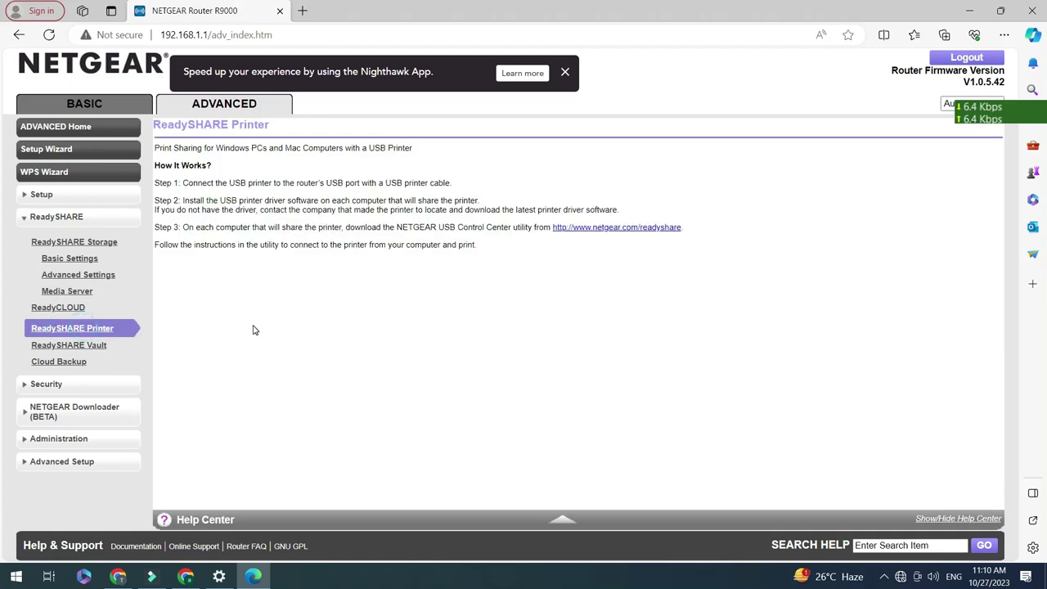
Look through the ReadySHARE Vault and Cloud Backup pages
click(63, 346)
click(81, 365)
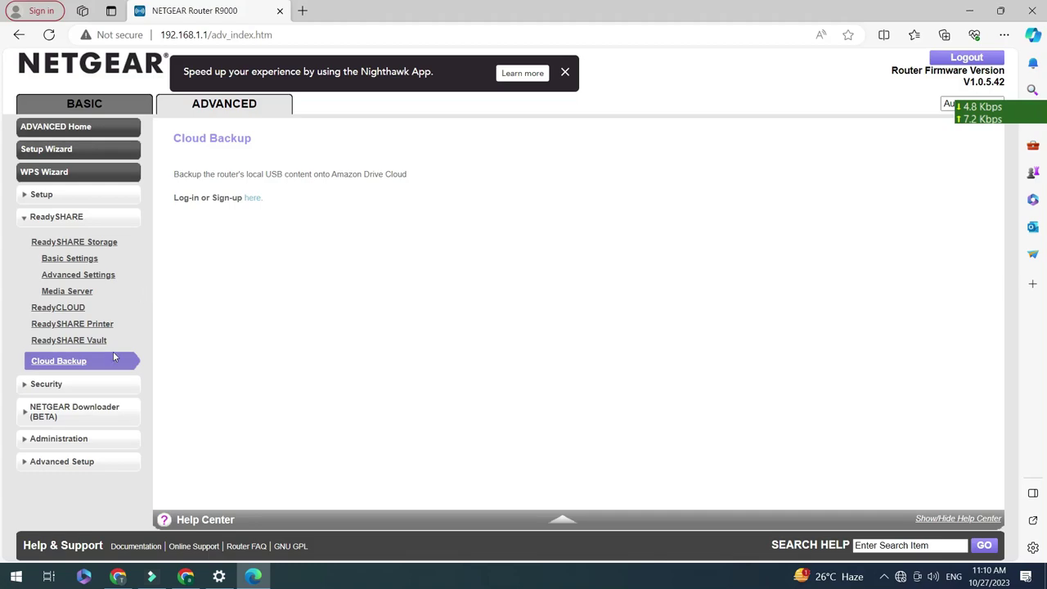
Under Security, turn on Access Control and select the wired desktop in the connected device list without applying the change
click(36, 383)
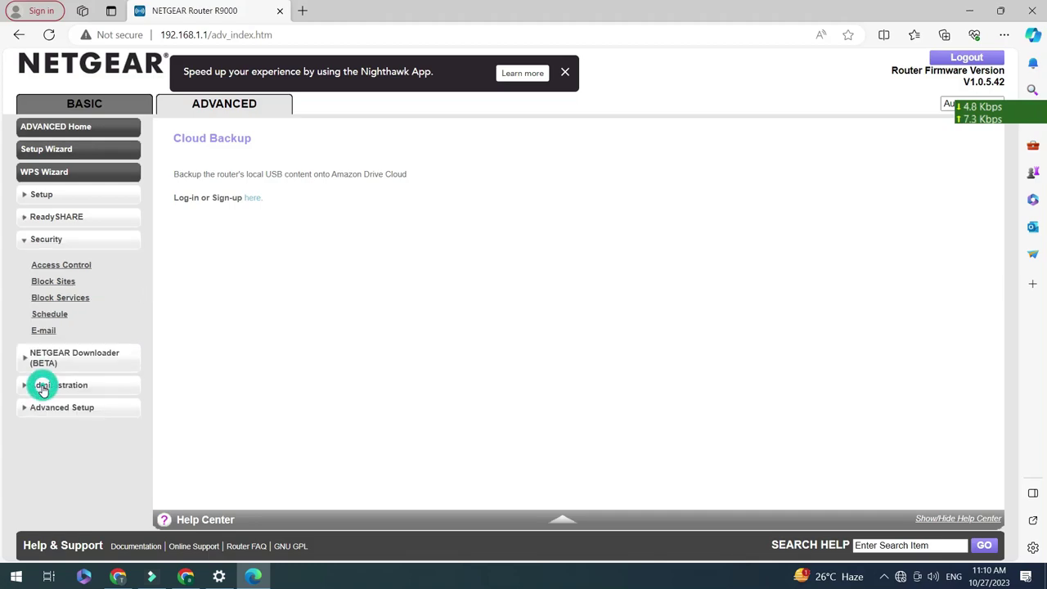
click(63, 266)
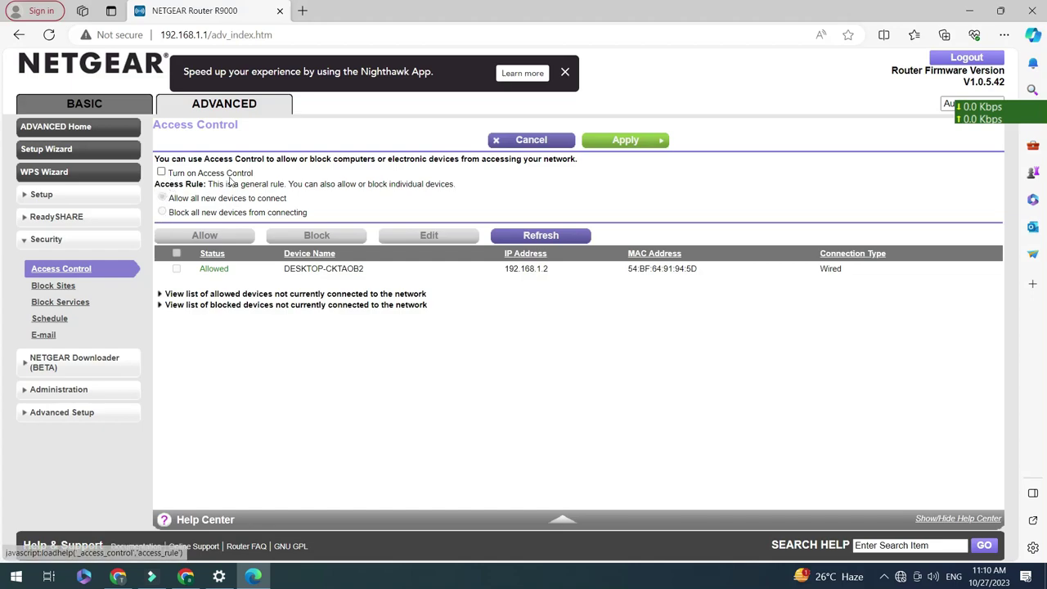
click(162, 174)
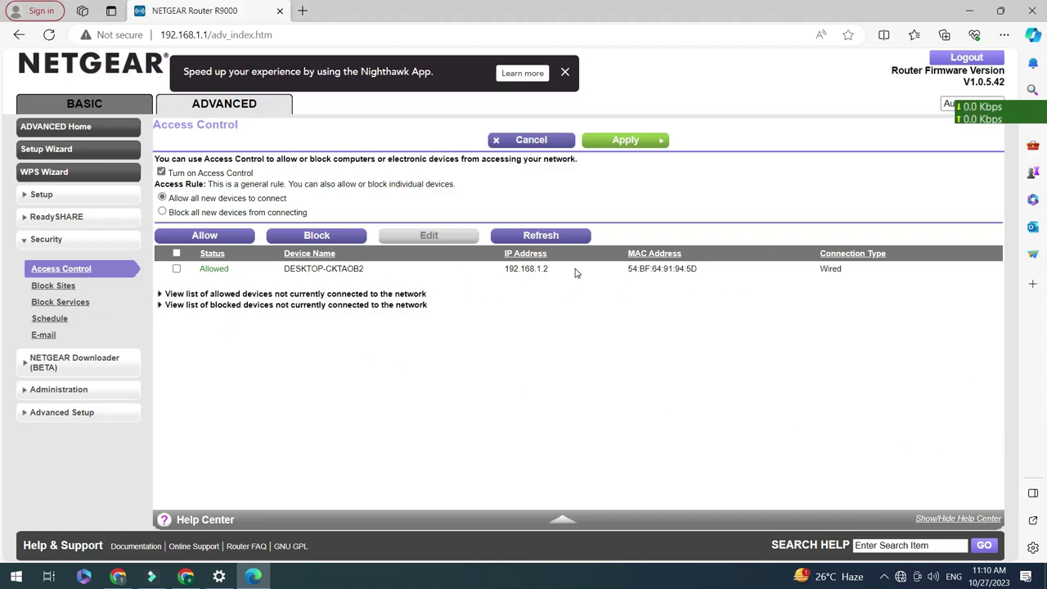
click(176, 268)
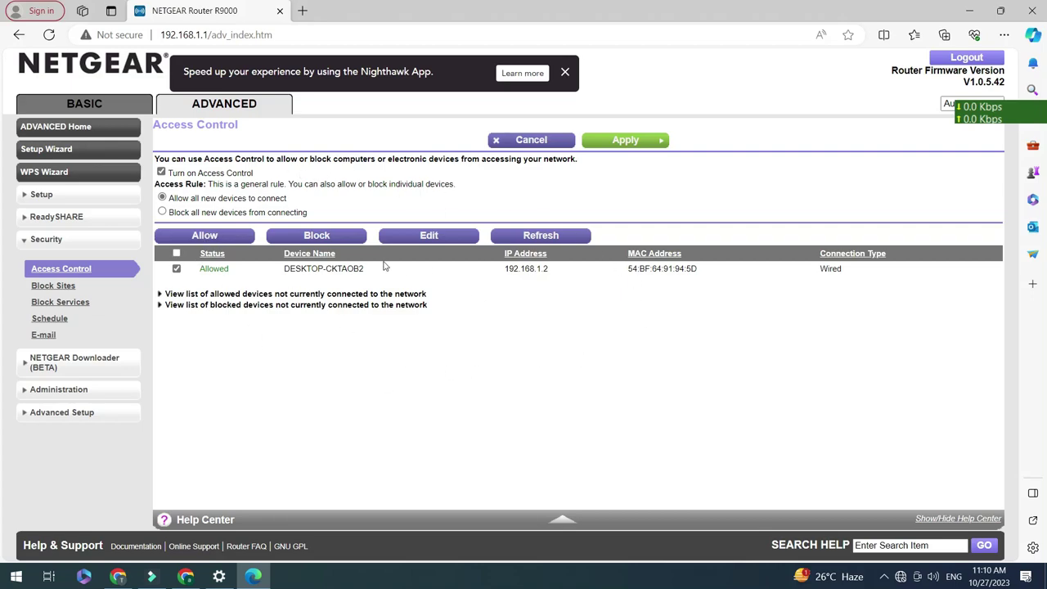
On the Block Sites page, try the Per Schedule and Always keyword blocking options, and set blocking back to Never
click(61, 290)
click(209, 264)
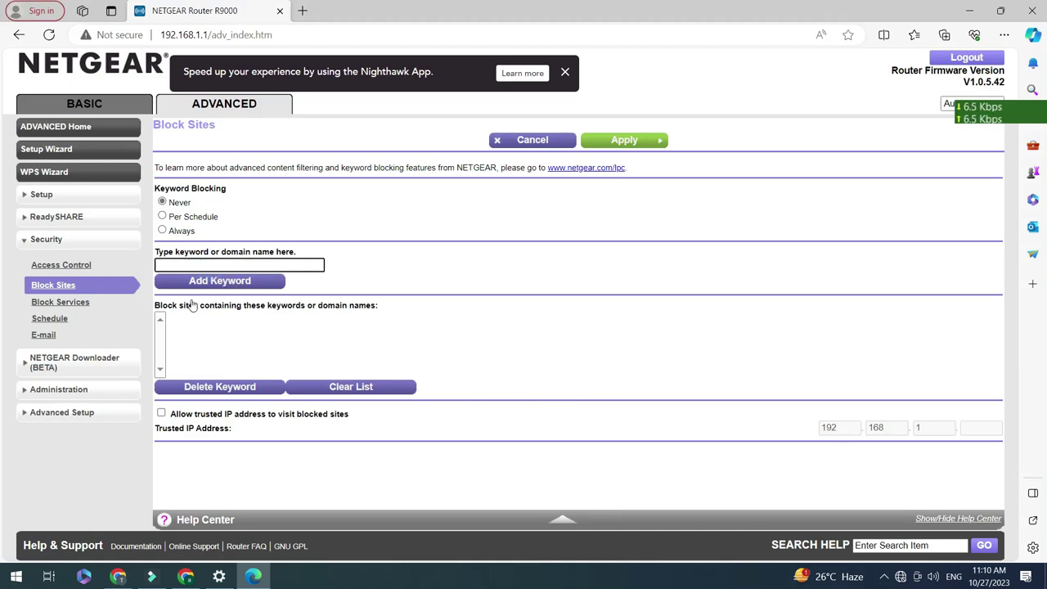
click(162, 216)
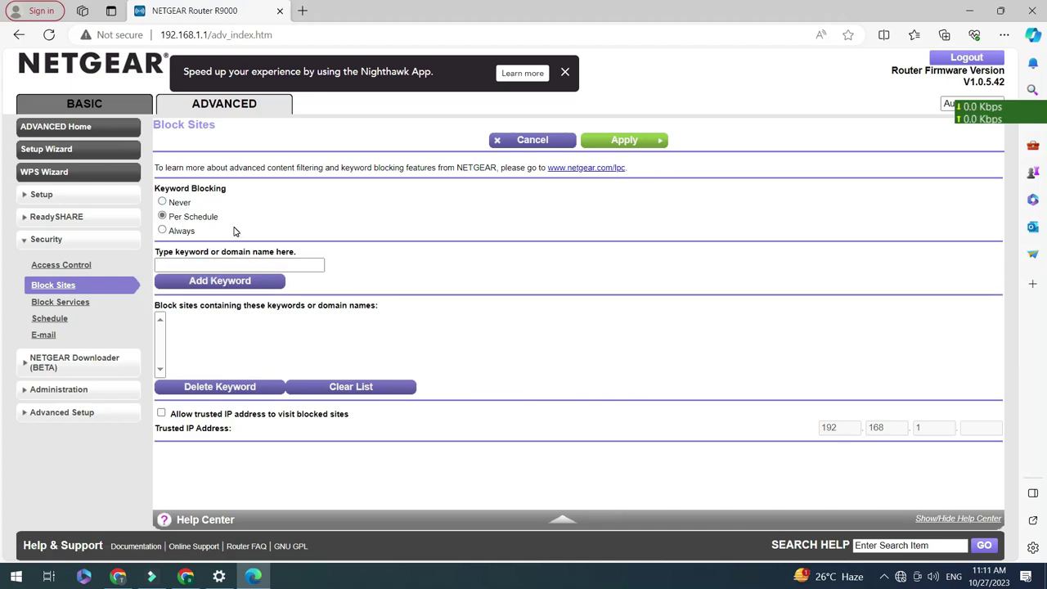
click(162, 230)
click(163, 203)
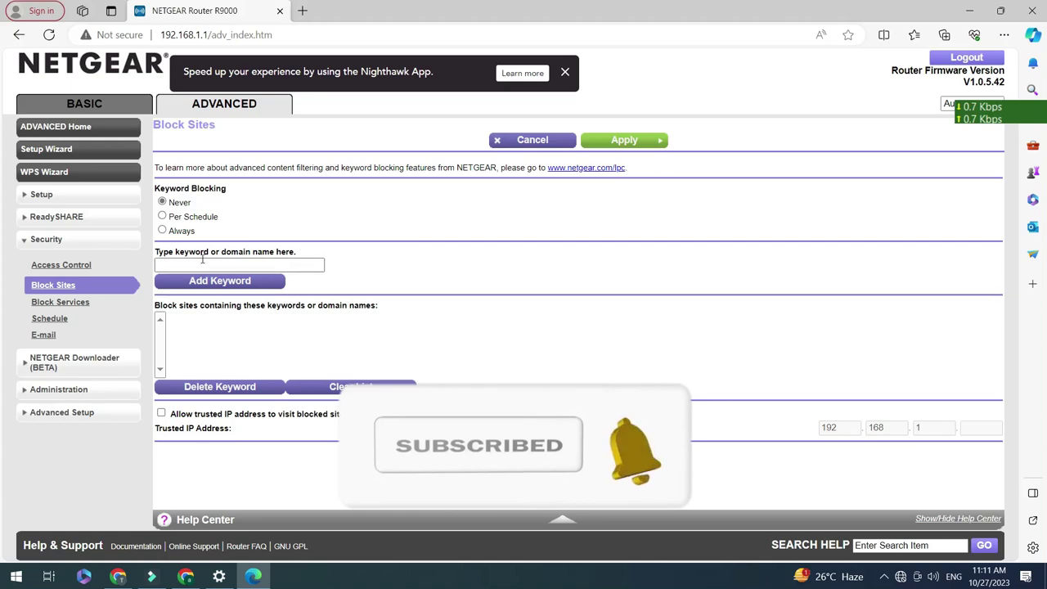
Review the Block Services page, open its form for adding a service, and browse the available service types
click(60, 301)
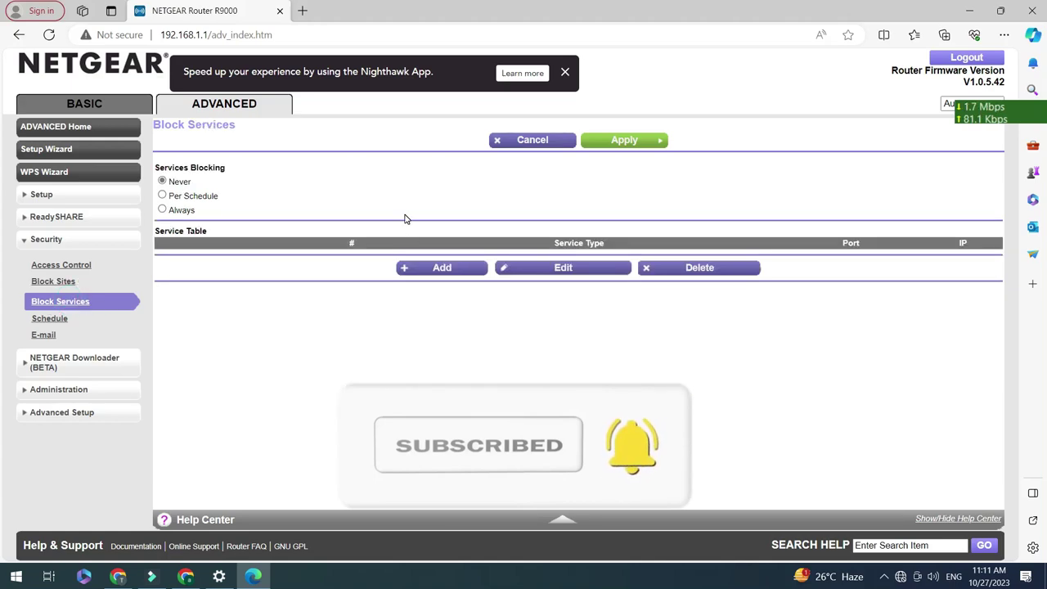
click(445, 270)
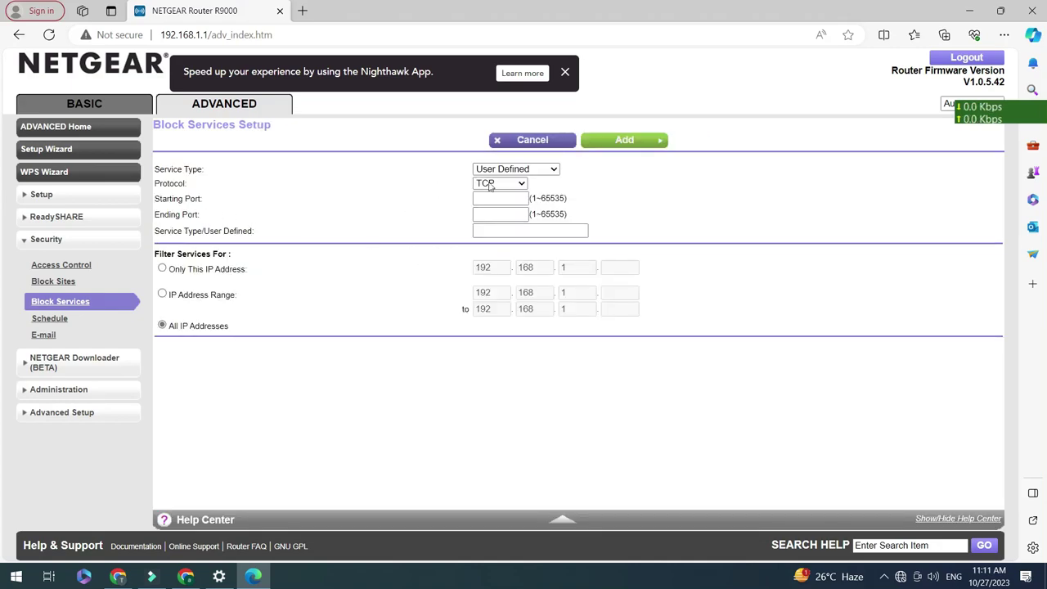
click(549, 171)
scroll(551, 222, down, 10)
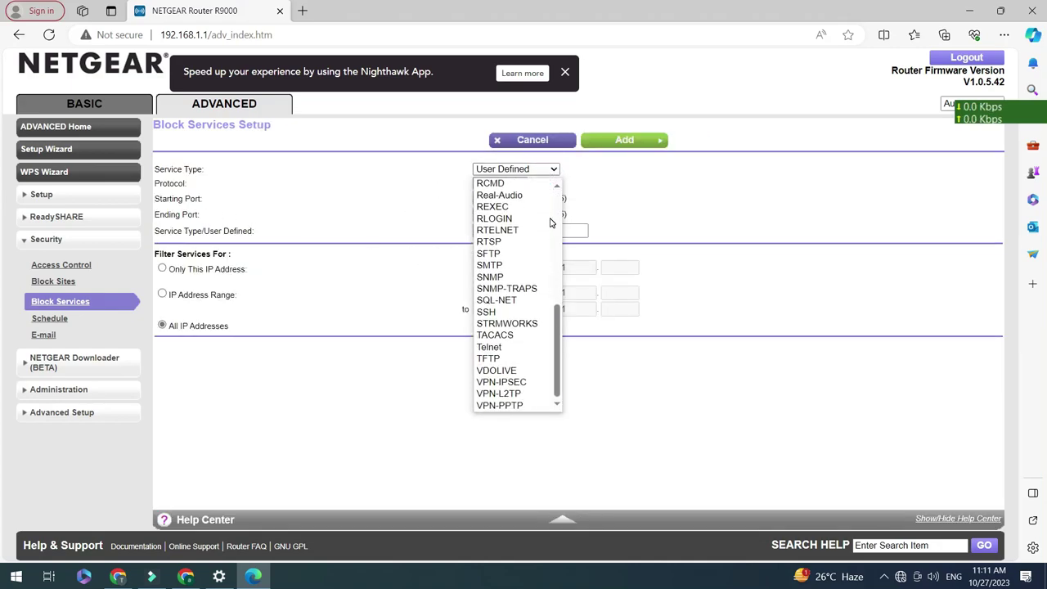
click(377, 290)
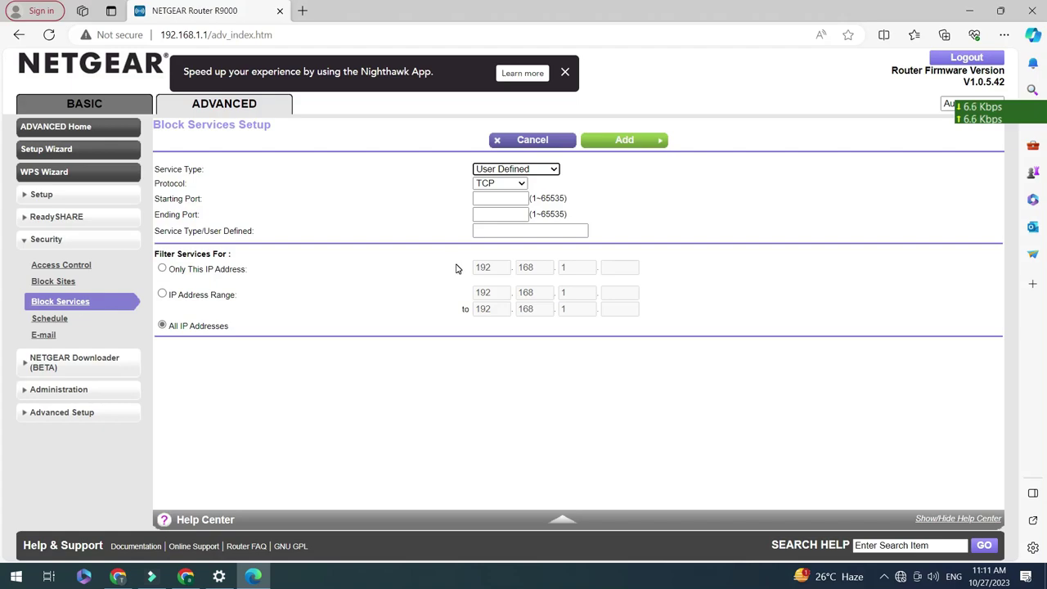
Review the blocking schedule, the e-mail notification options and the NETGEAR Downloader settings
click(45, 318)
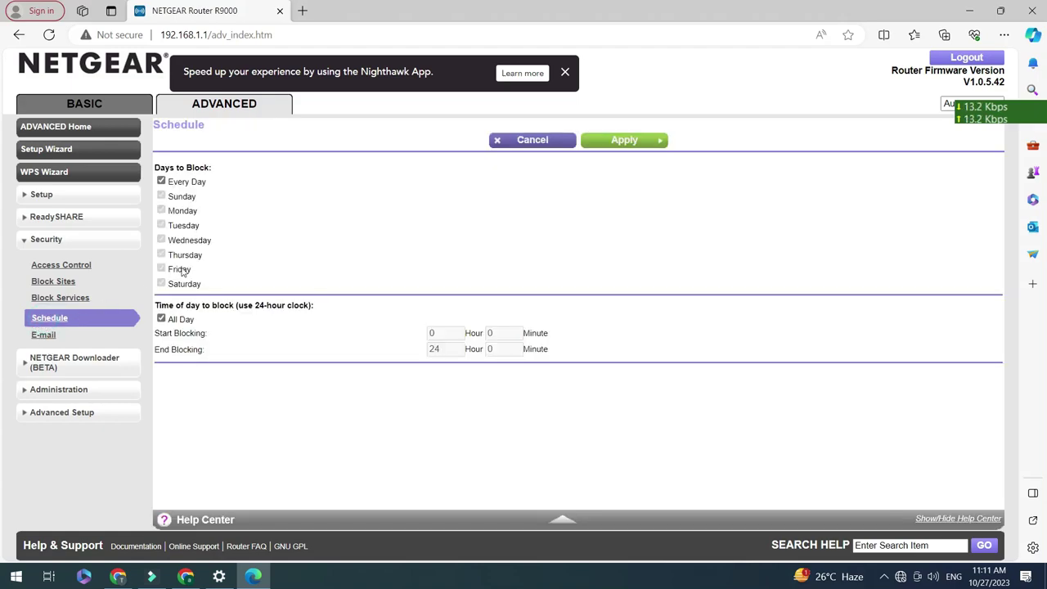
click(44, 335)
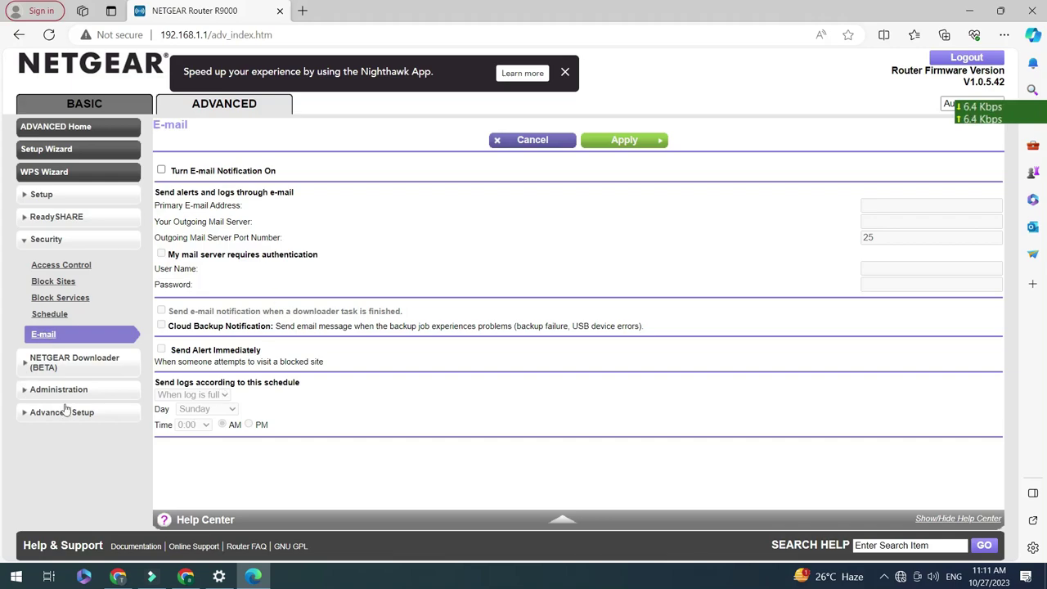
click(161, 170)
click(70, 361)
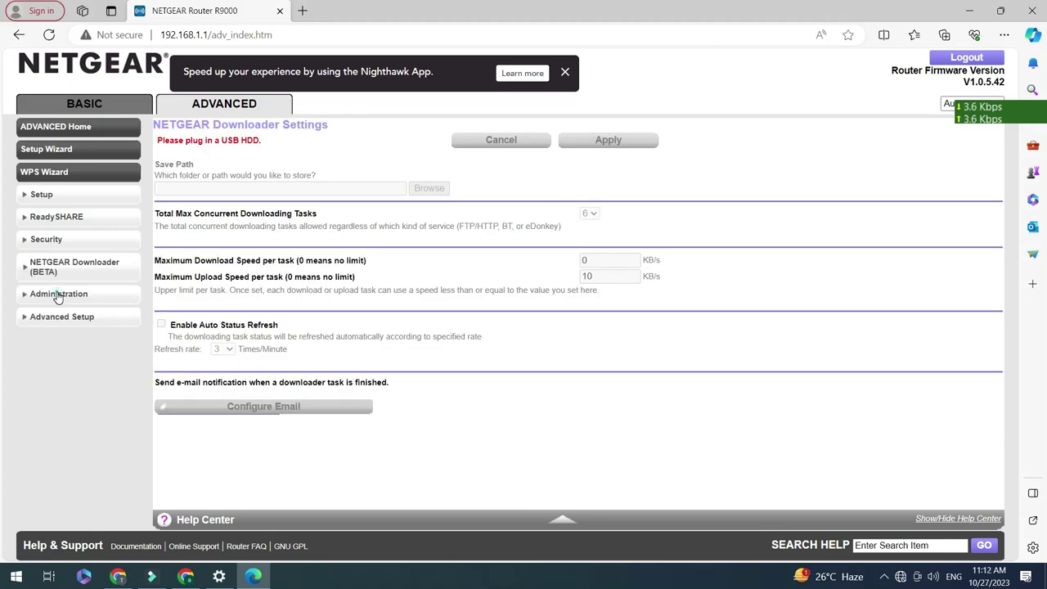
Expand Administration and review the router status, the logs and the attached devices
click(57, 295)
click(67, 322)
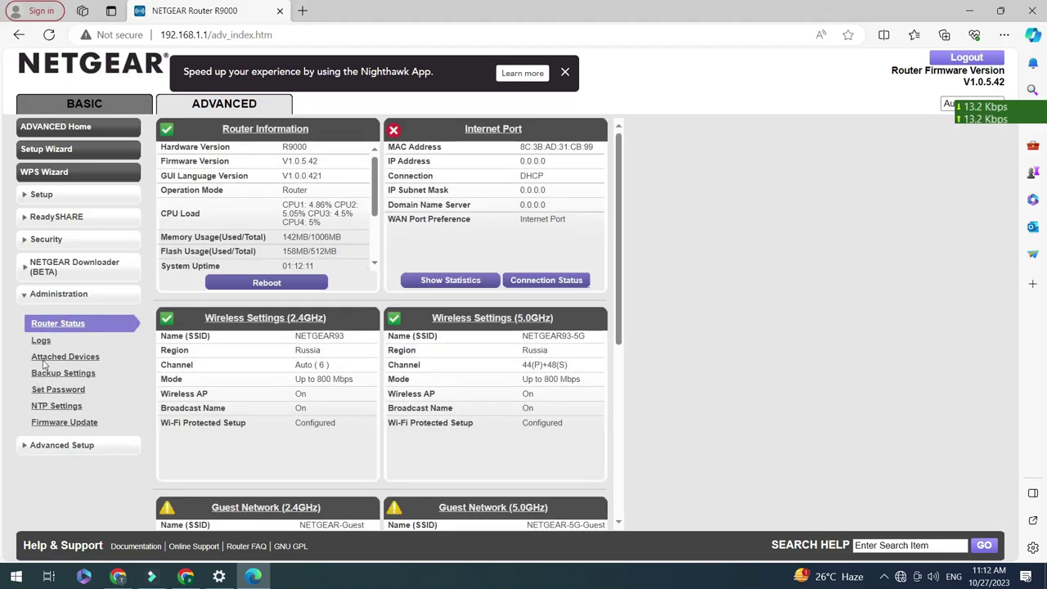
click(41, 340)
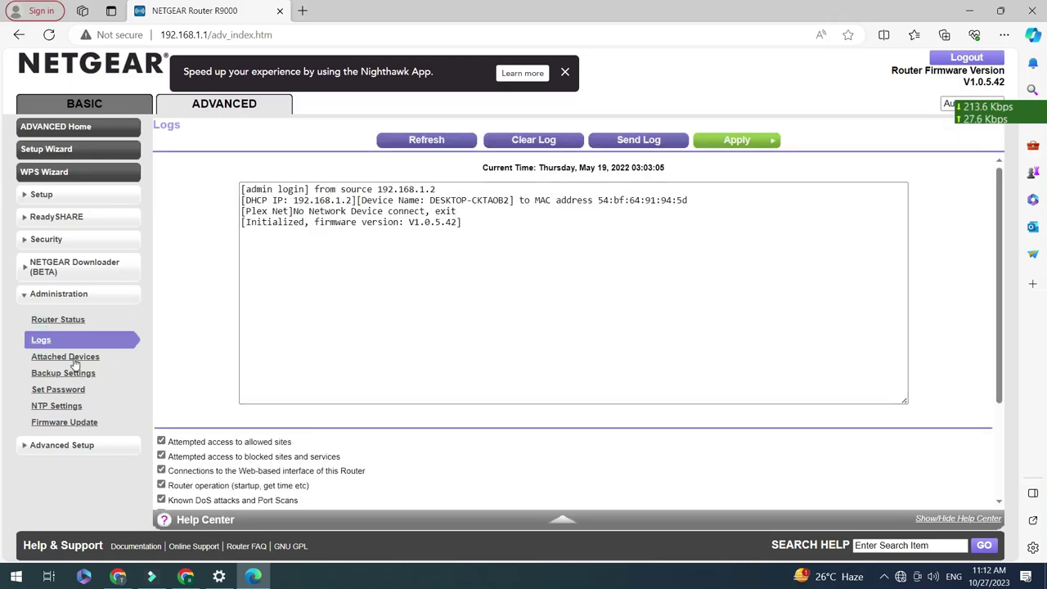
click(72, 357)
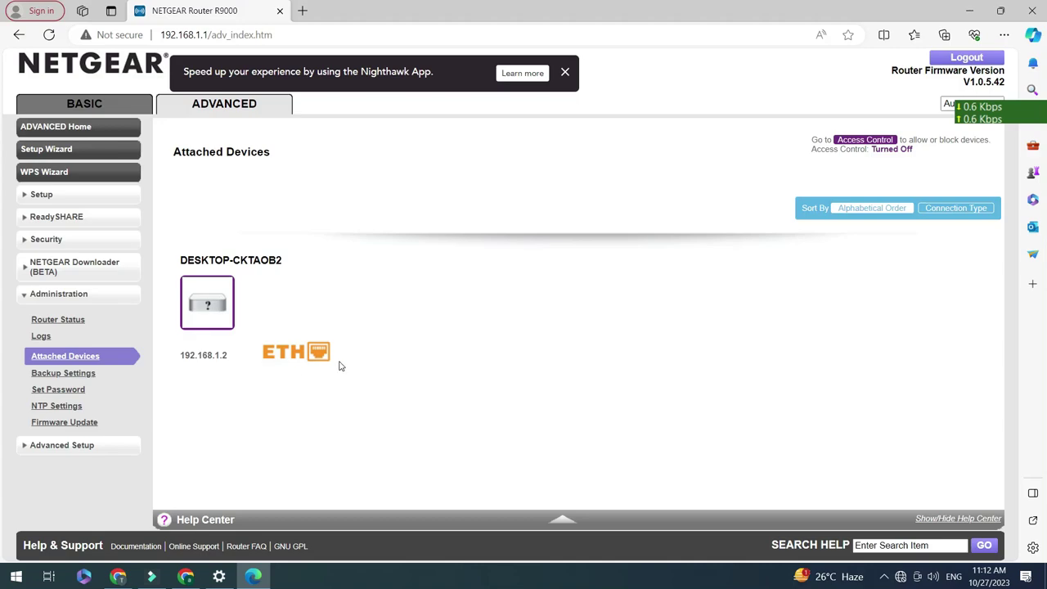
Review the Backup Settings page, and examine the old and new password fields on the Set Password page
click(37, 373)
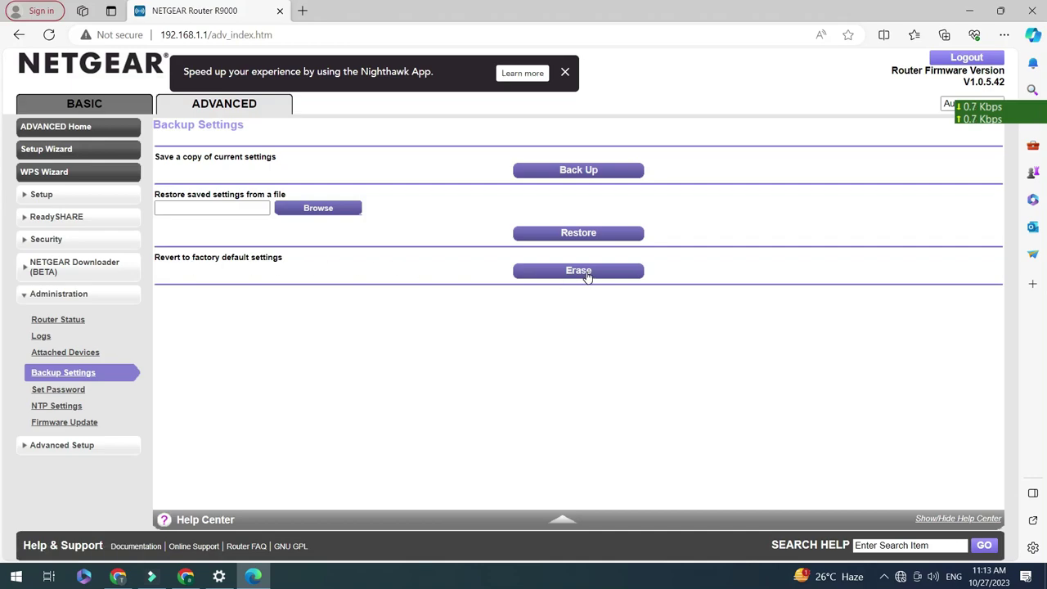
click(48, 391)
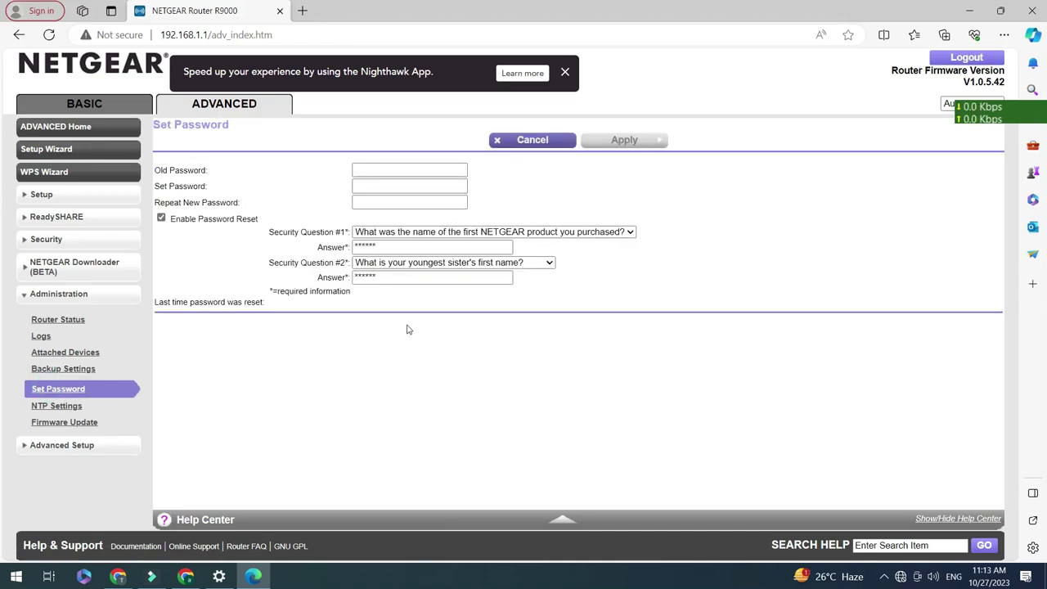
click(442, 169)
click(366, 187)
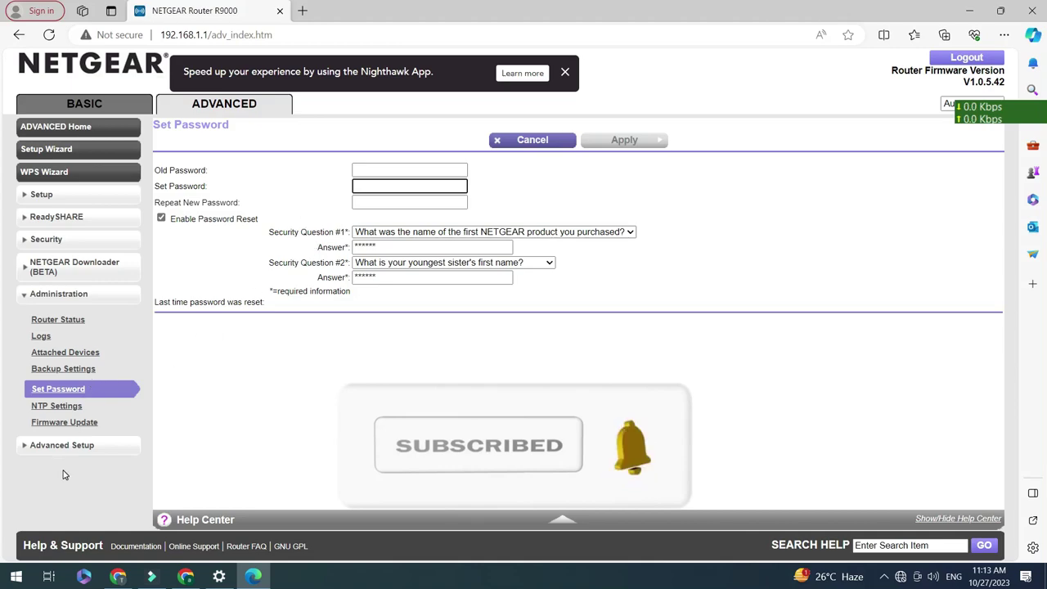
Review the Firmware Update page, opening the upgrade file selection and cancelling it without choosing a file
click(64, 422)
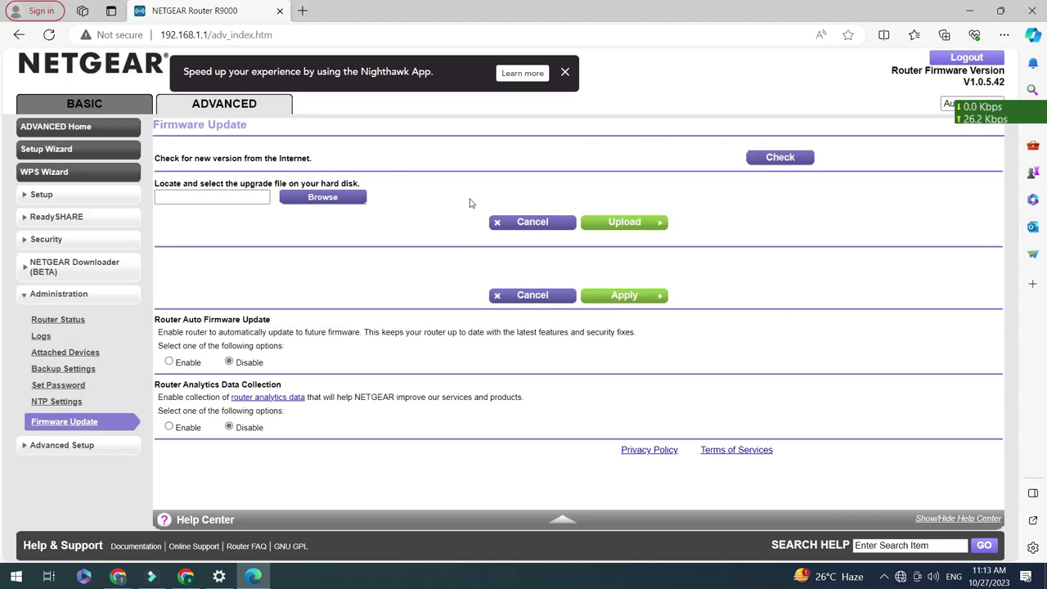
click(324, 197)
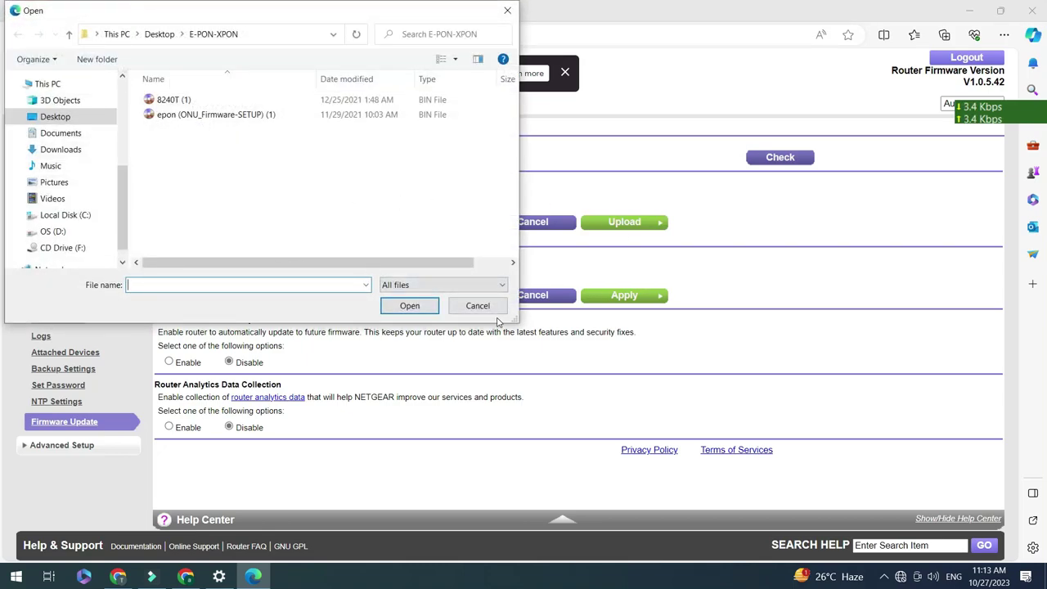
click(478, 306)
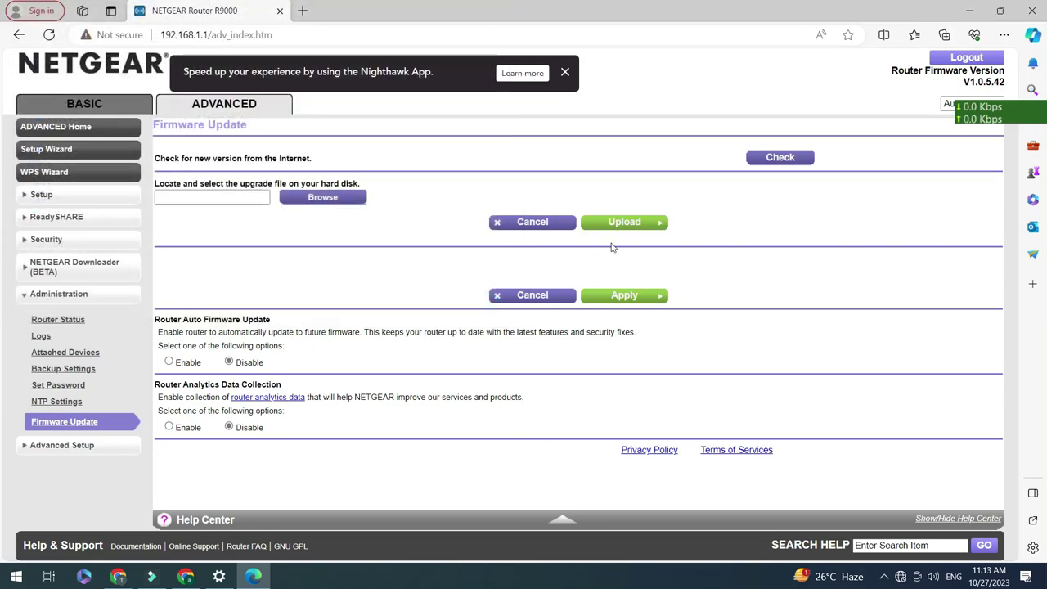
Review the advanced wireless settings, and view the AP Mode and Bridge Mode options without applying either
click(127, 443)
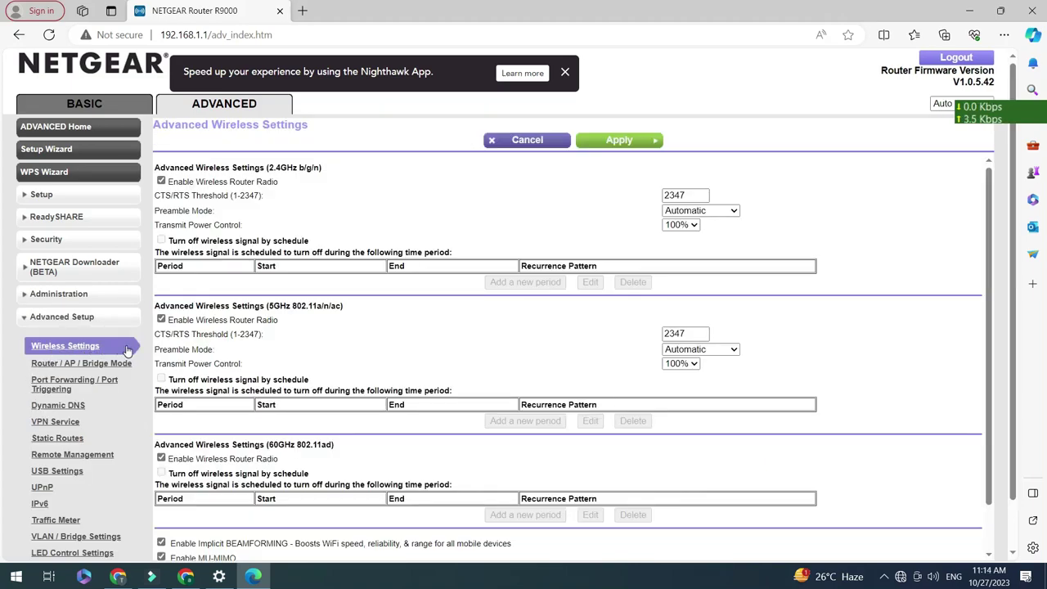
click(54, 364)
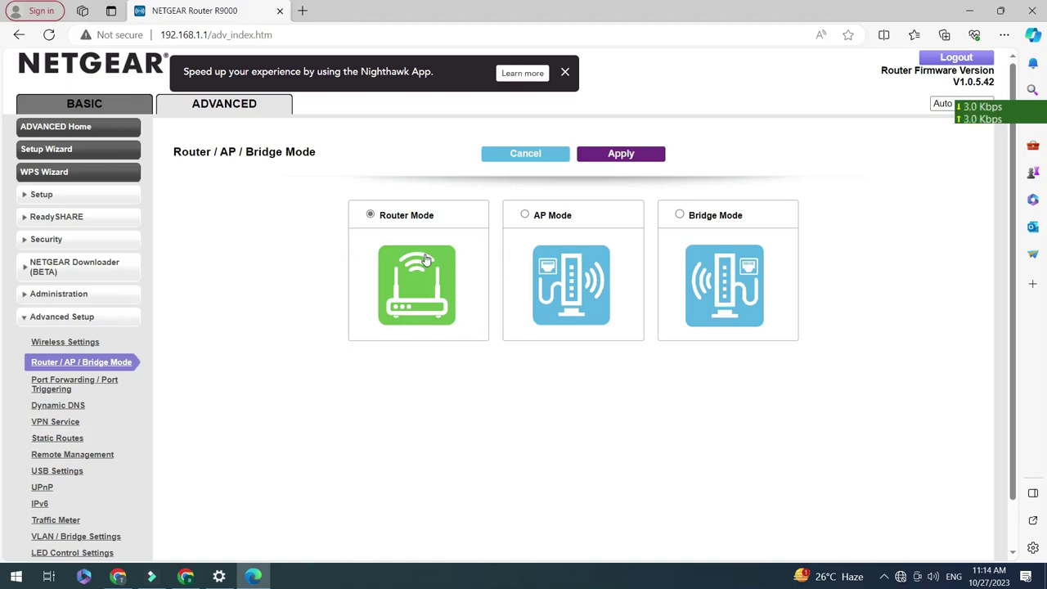
click(527, 245)
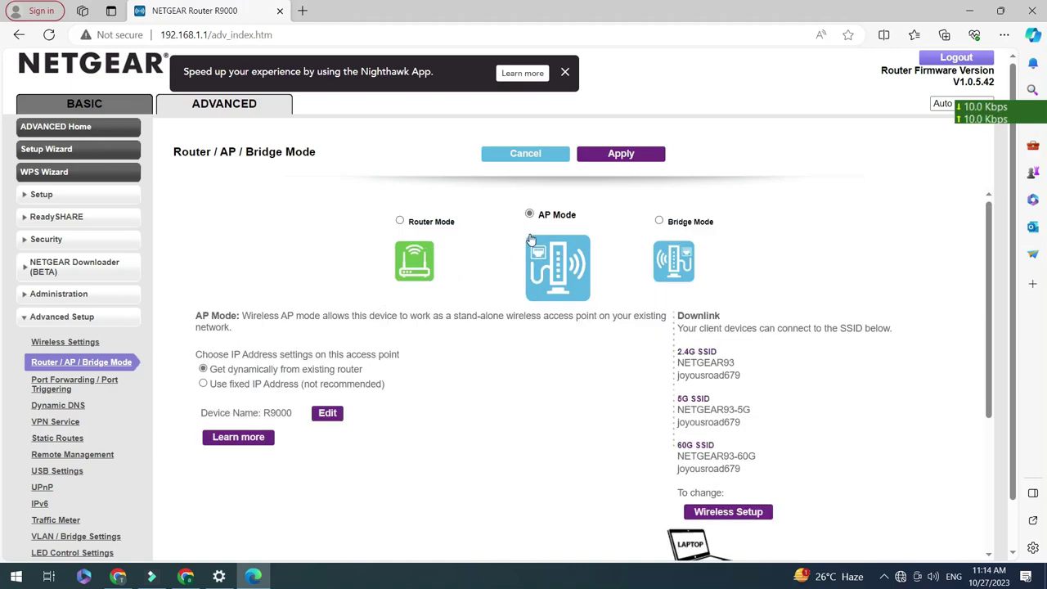
click(659, 221)
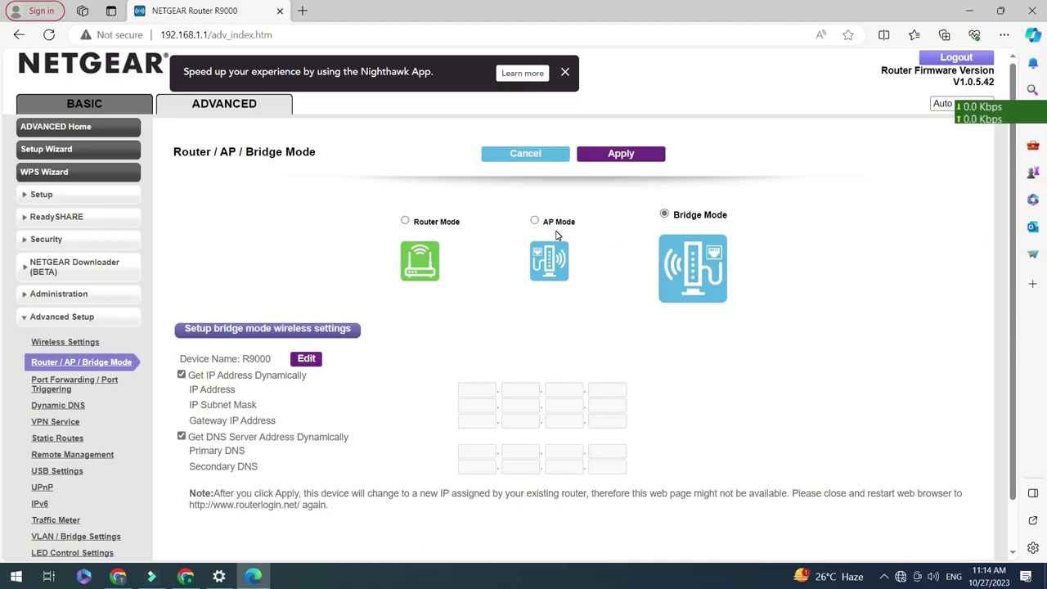
scroll(557, 236, down, 1)
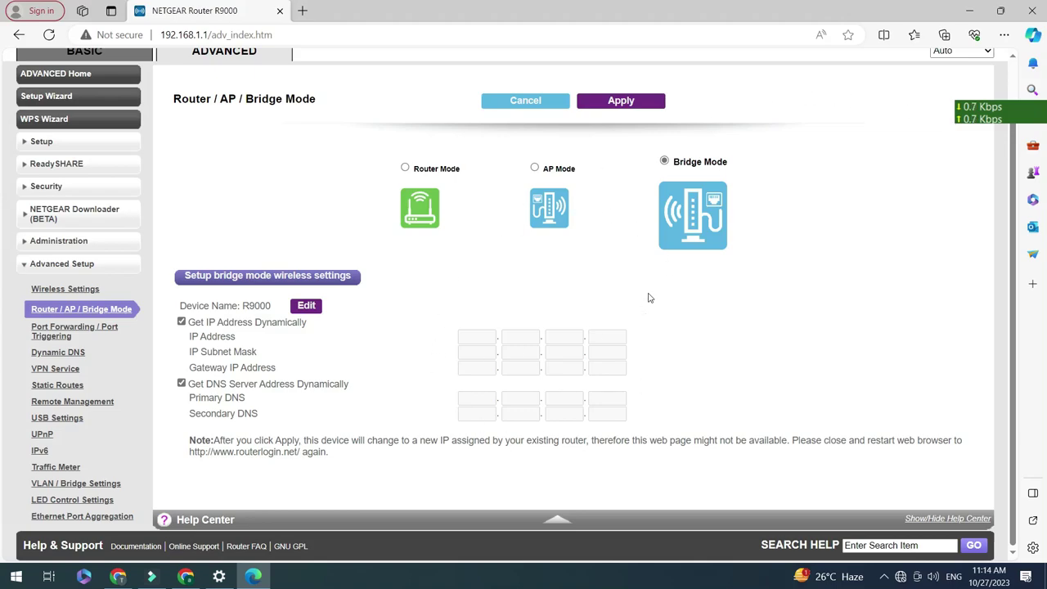
Look through the Advanced Setup pages for port forwarding, Dynamic DNS, VPN, static routes, remote management, USB, traffic meter and LED control
click(65, 328)
click(62, 353)
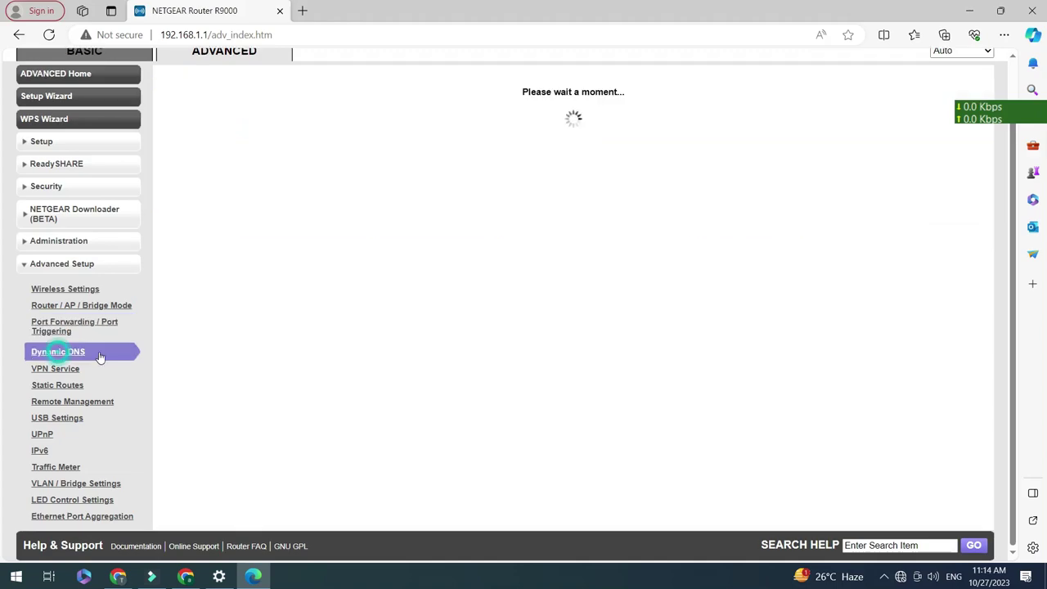
click(59, 370)
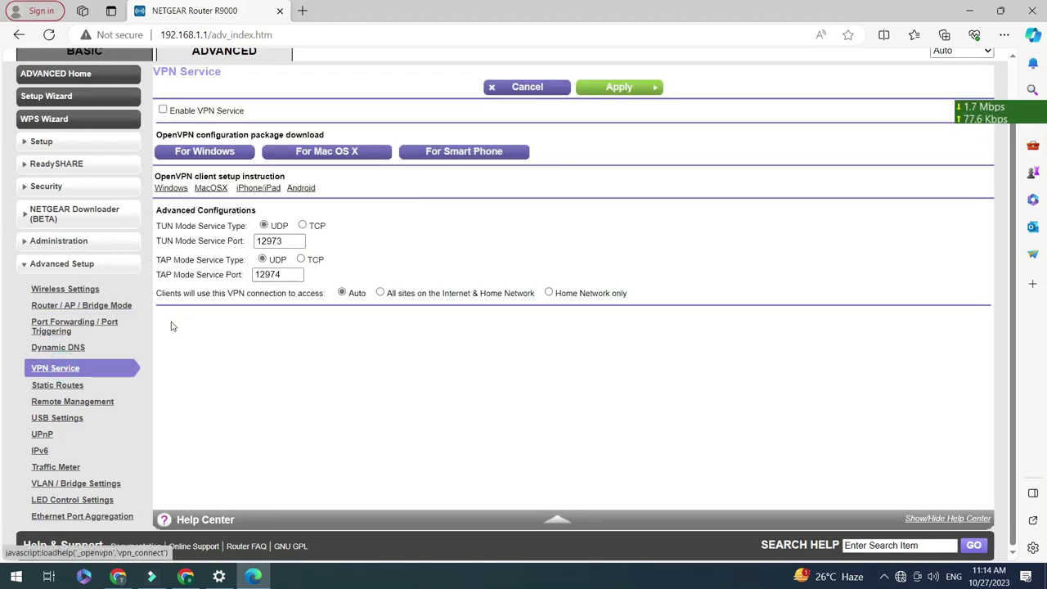
click(62, 386)
click(79, 401)
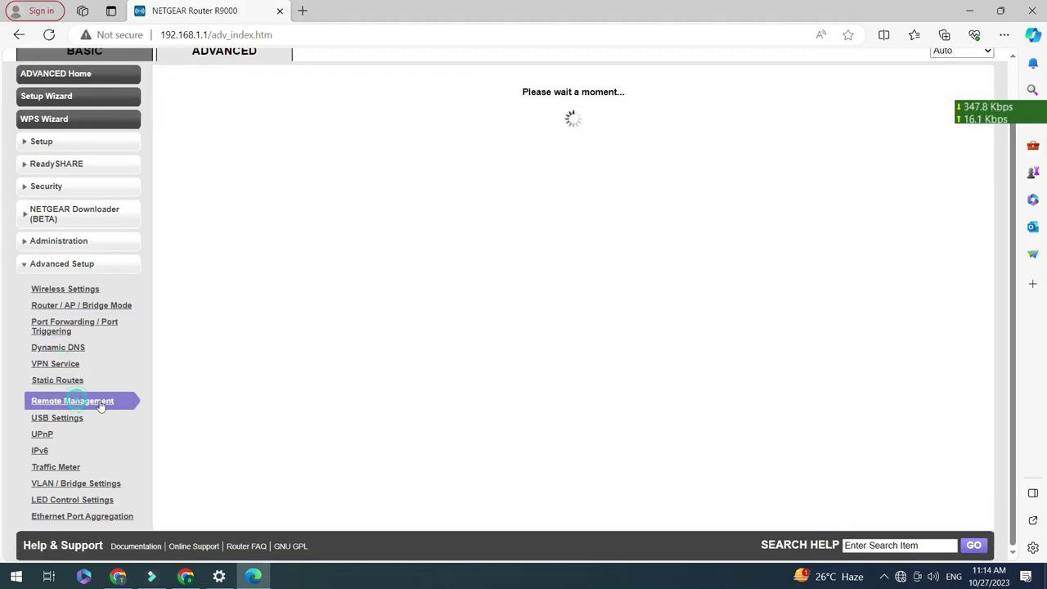
click(72, 419)
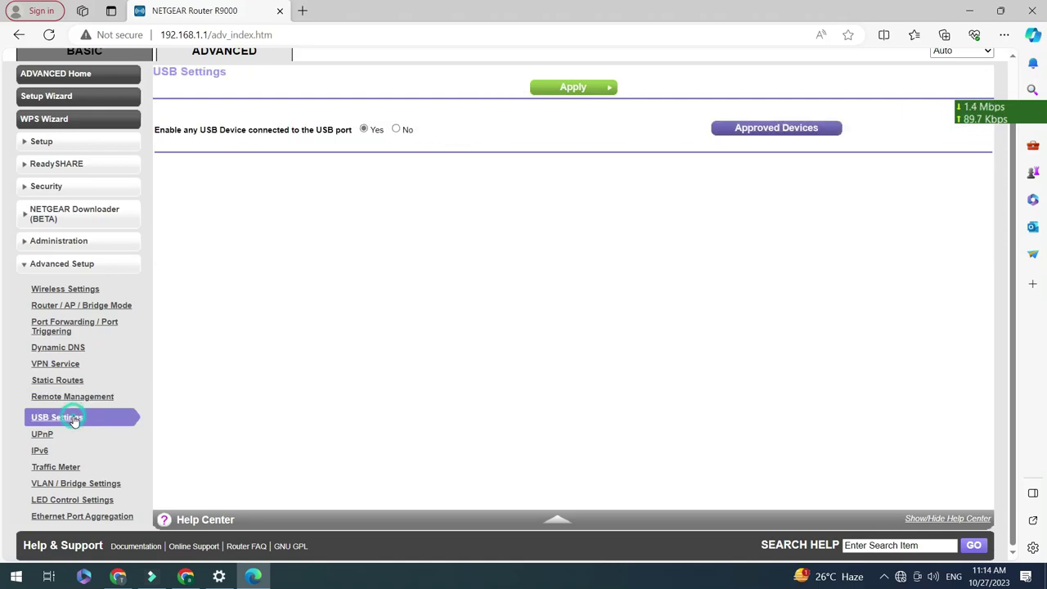
click(55, 463)
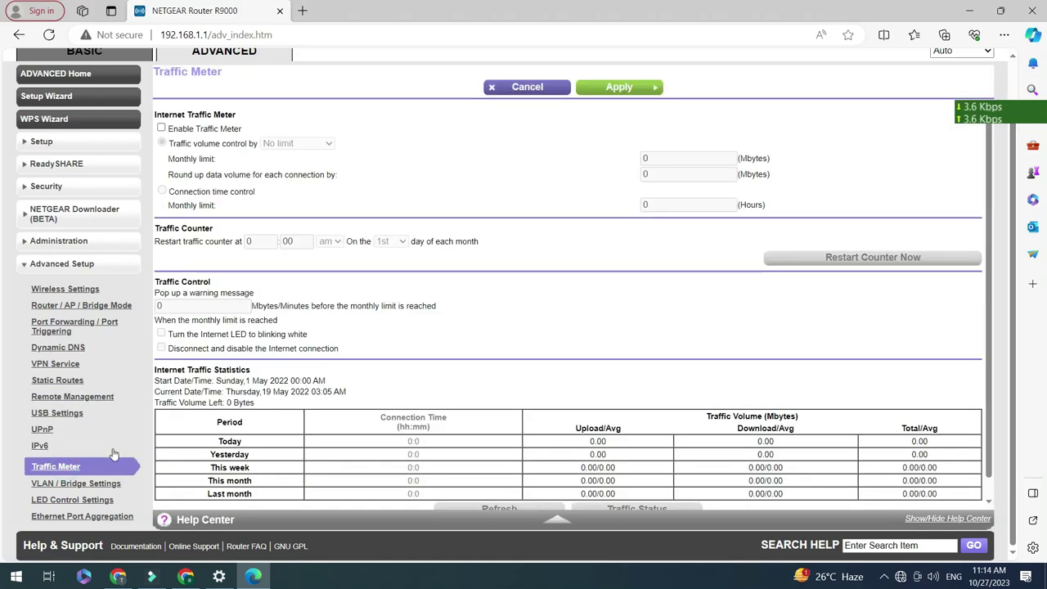
click(65, 500)
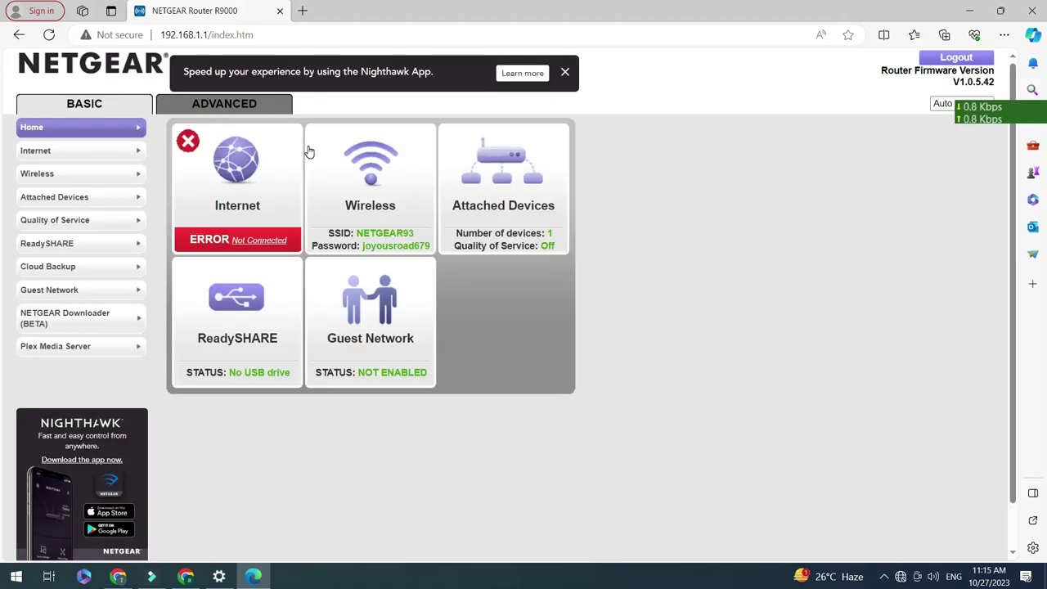
click(307, 150)
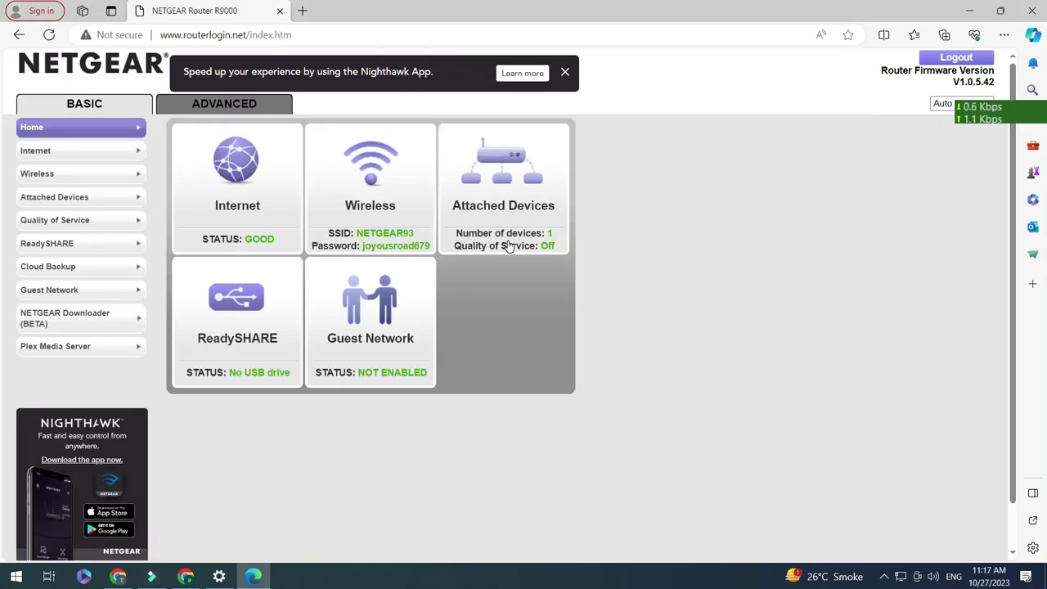
click(302, 10)
click(324, 31)
text(s://www.speedtest.net)
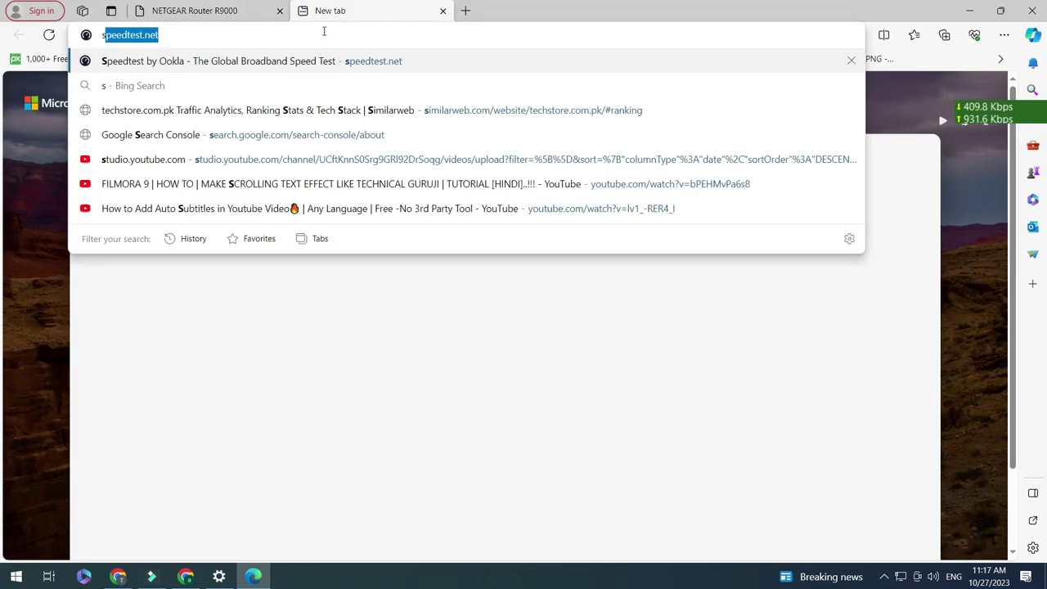
key(Return)
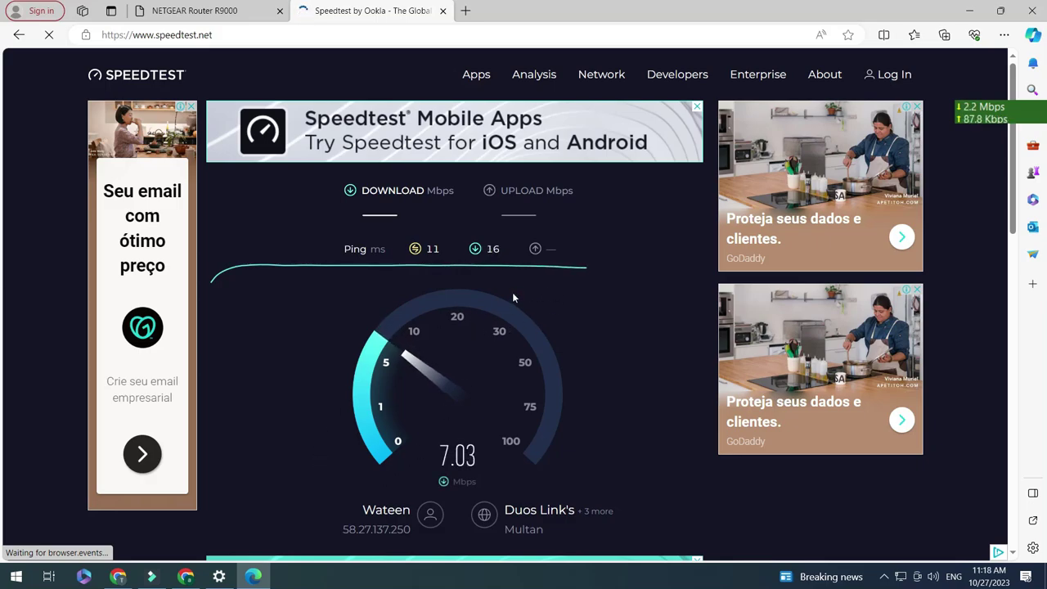
key(ctrl+shift+Tab)
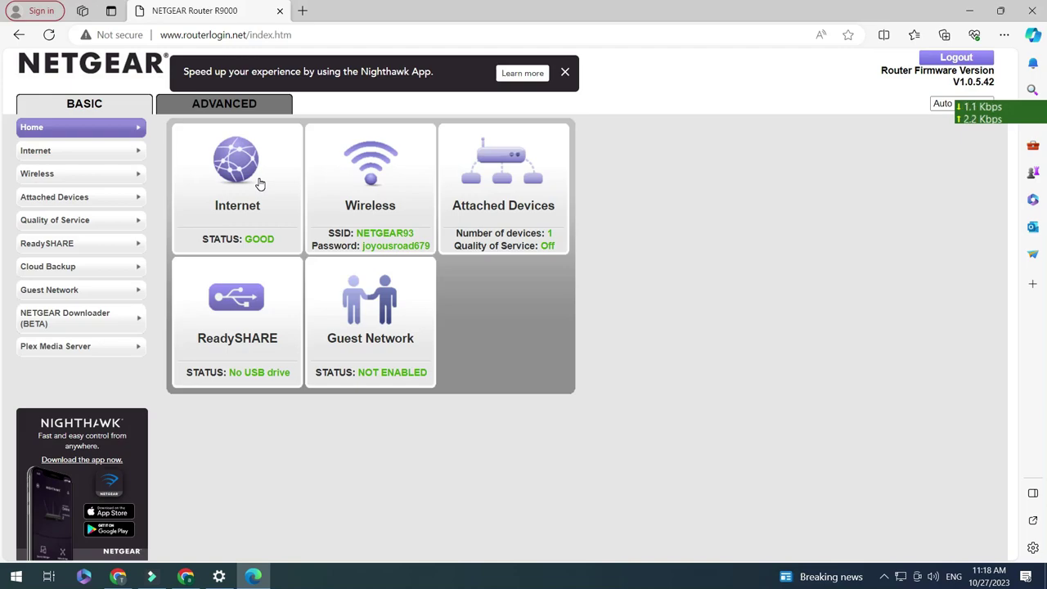